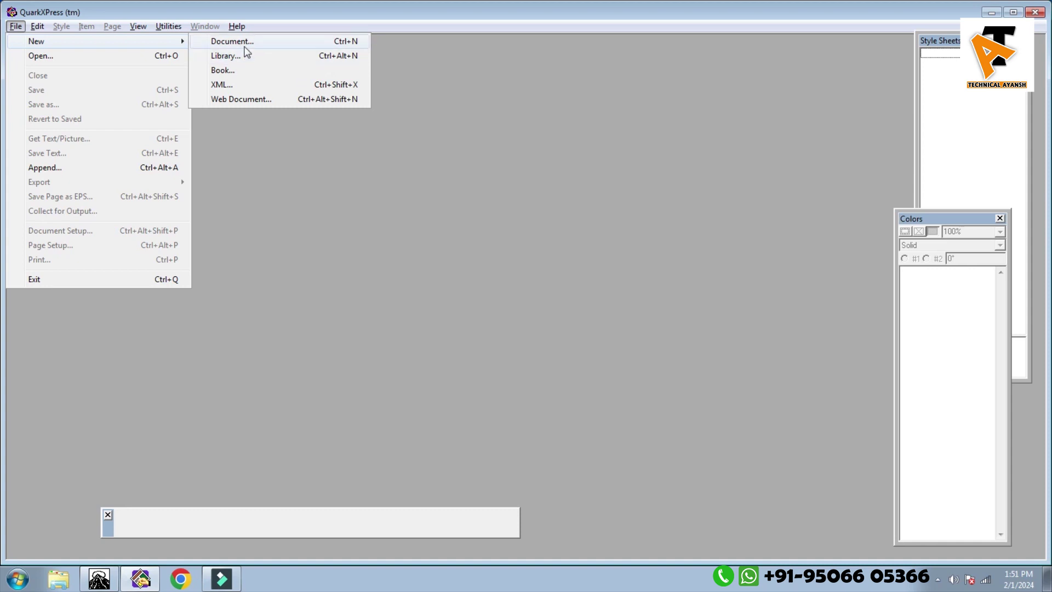
- Open the existing QuarkXPress document Page- 1 from the Desktop
click(75, 55)
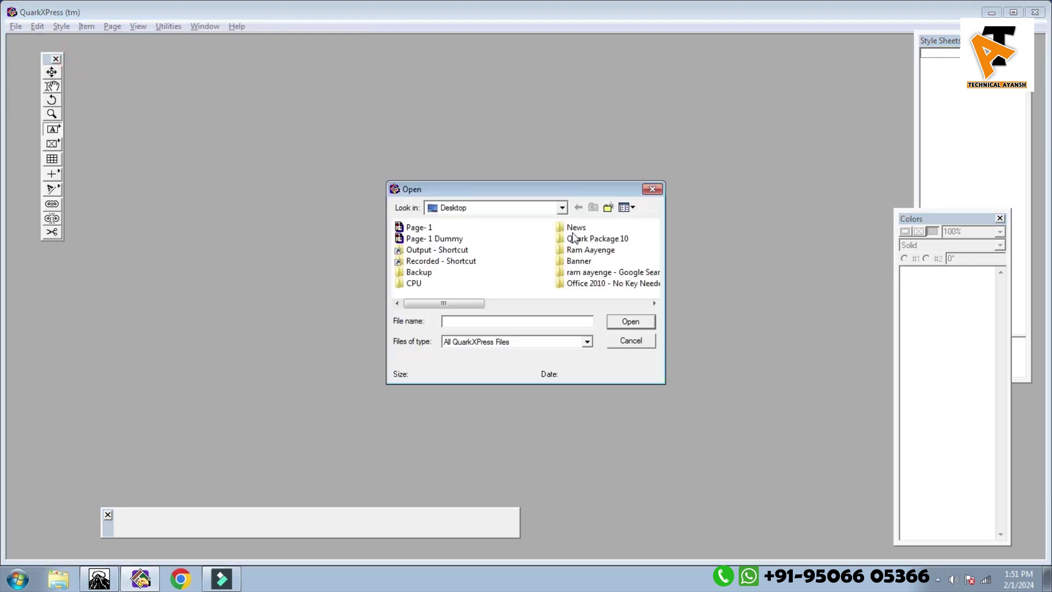
double_click(436, 226)
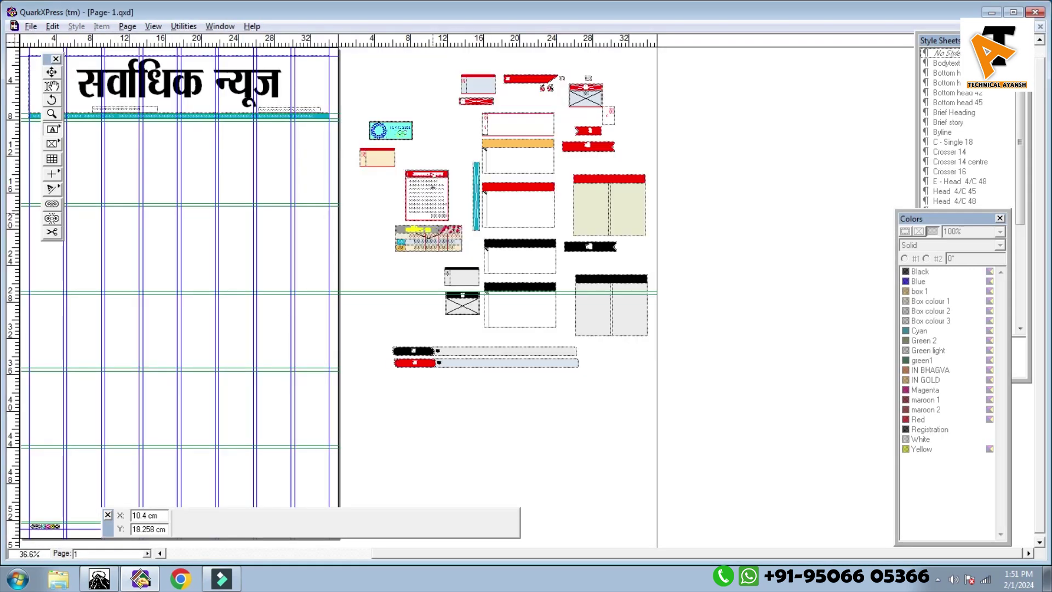
- Draw a text box about 16.3 cm wide and 9 cm high just below the cyan strip, starting at the page's left margin
right_click(430, 163)
click(455, 168)
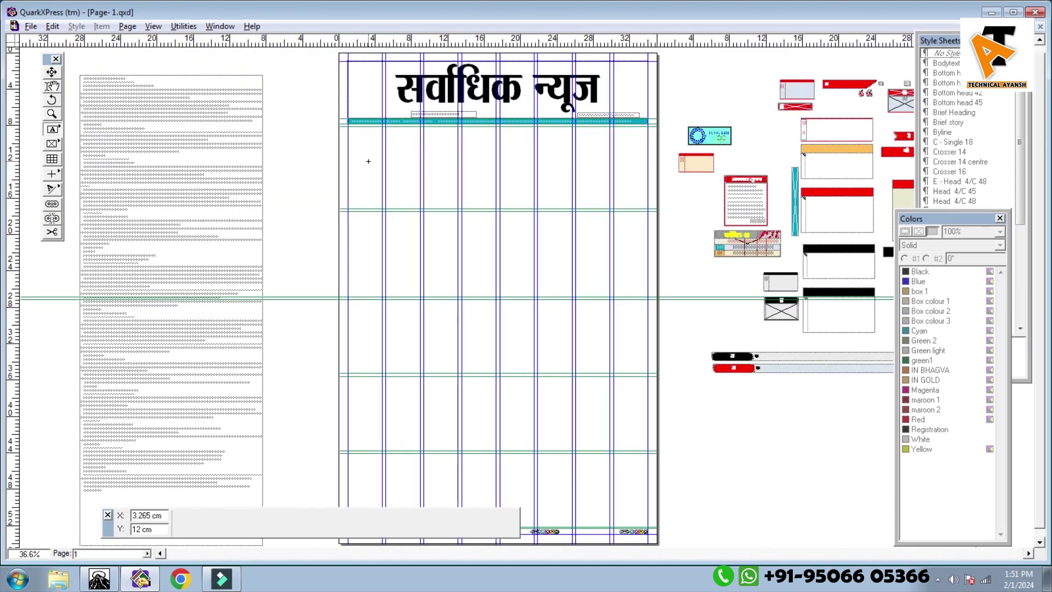
ctrl+click(318, 128)
ctrl+click(317, 128)
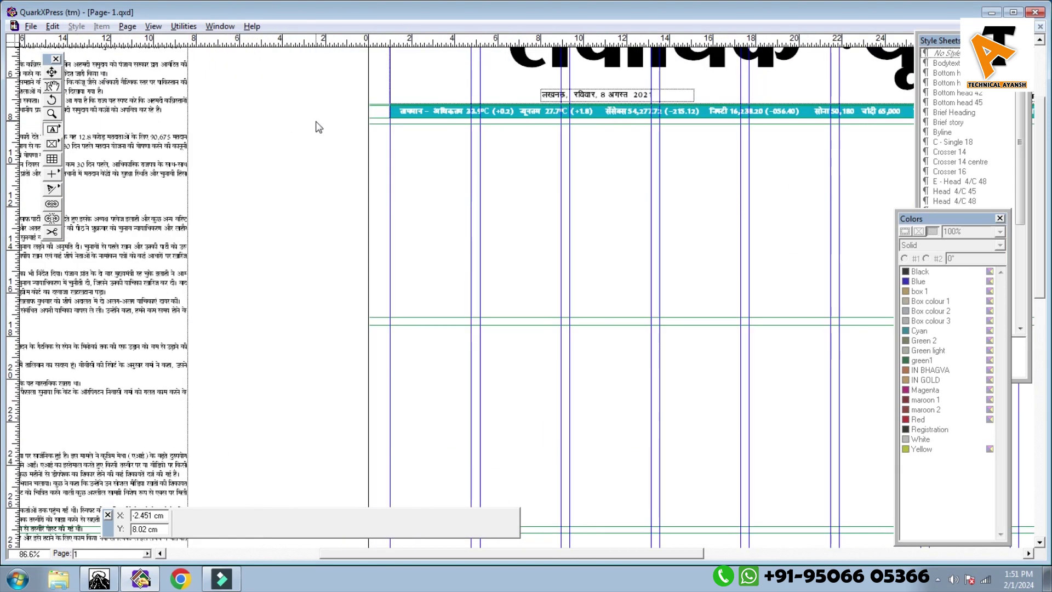
drag(526, 159, 226, 147)
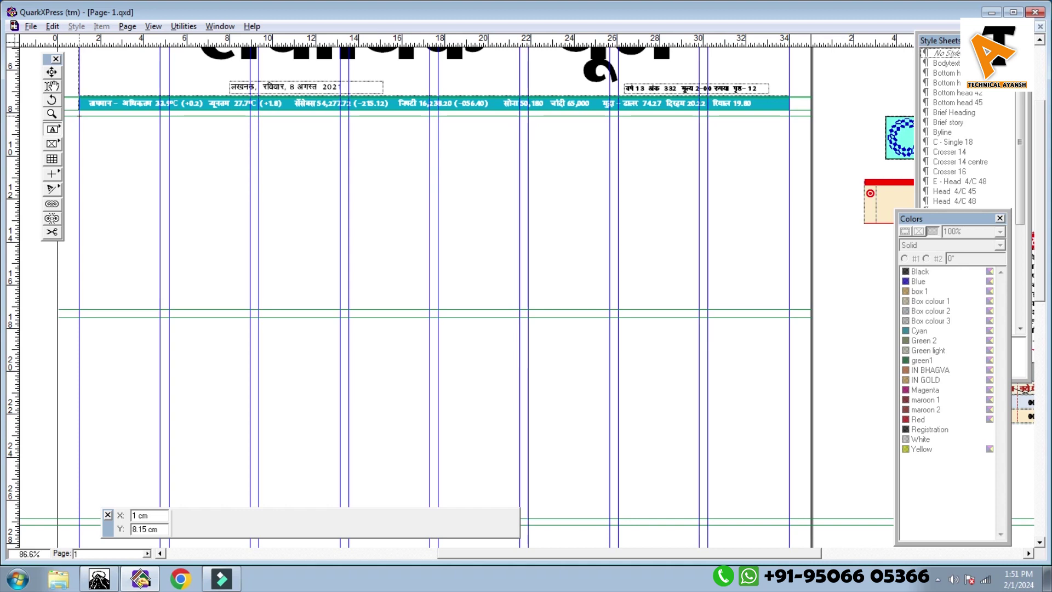
mouse_move(79, 115)
mouse_down()
mouse_move(300, 200)
mouse_move(398, 270)
mouse_move(430, 310)
mouse_up()
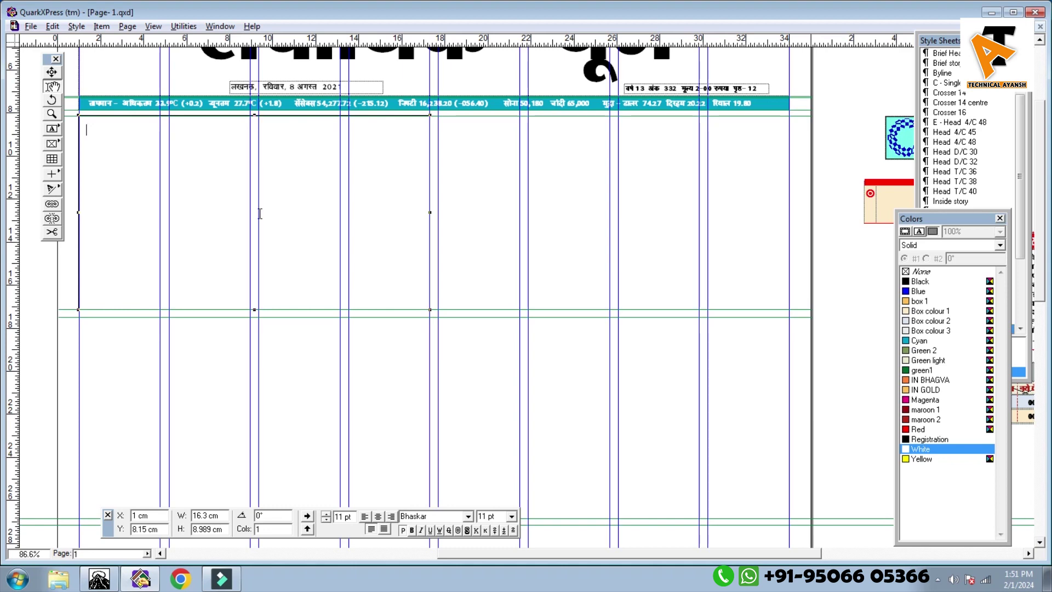
- Move the text box down to the second guide row and resize it to about 33 cm wide and 9.3 cm high
drag(249, 206, 295, 208)
drag(475, 225, 439, 136)
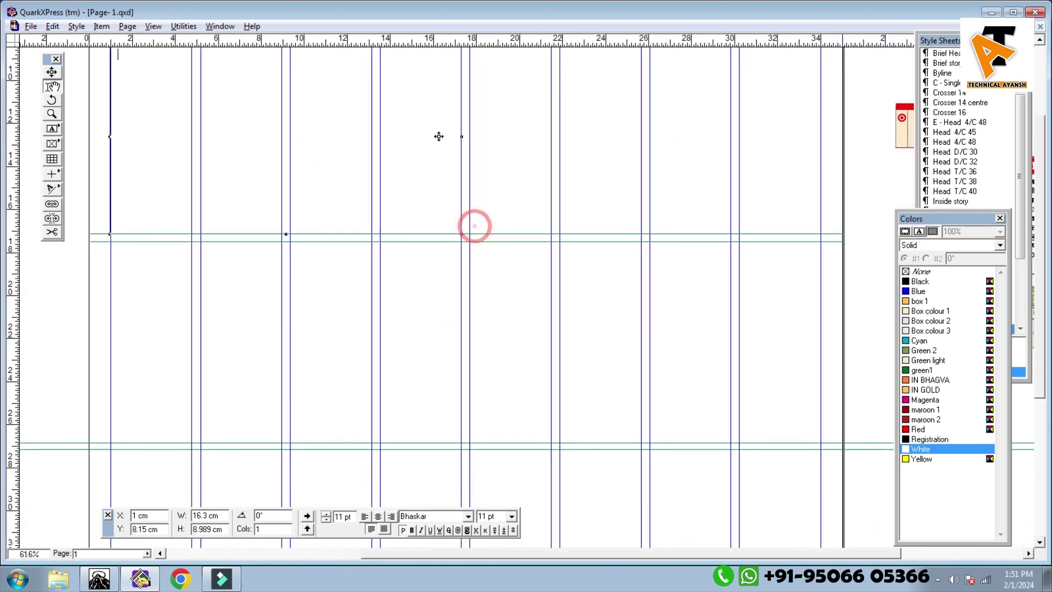
scroll(442, 137, down, 1)
drag(363, 129, 362, 271)
drag(456, 279, 443, 270)
drag(442, 341, 443, 346)
drag(445, 273, 699, 274)
drag(485, 251, 482, 258)
drag(486, 214, 486, 263)
- Copy the masthead title सर्वाधिक न्यूज into the new full-width text box
click(498, 69)
key(ctrl+c)
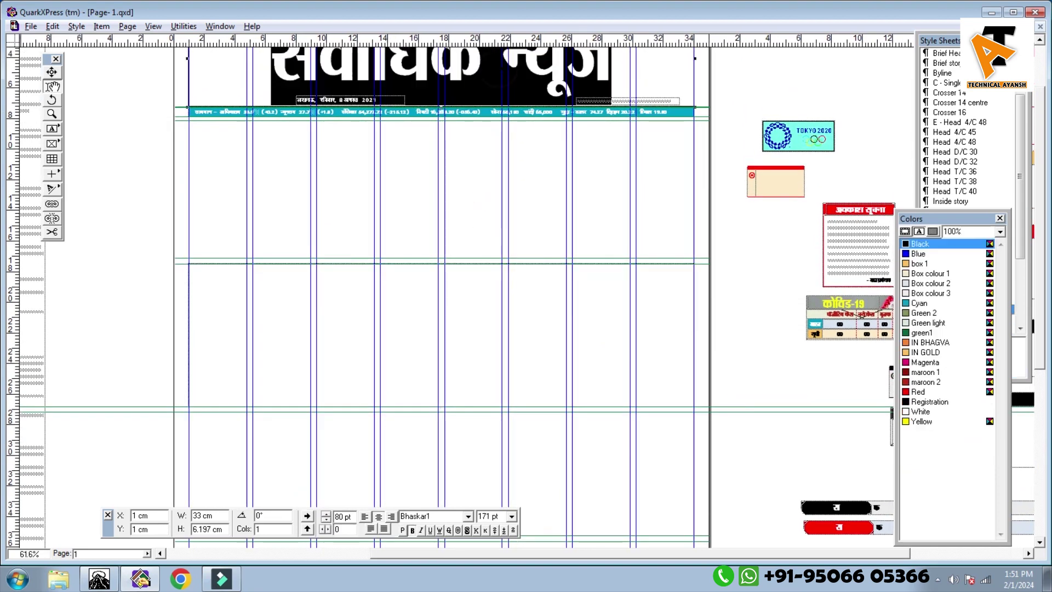
click(441, 302)
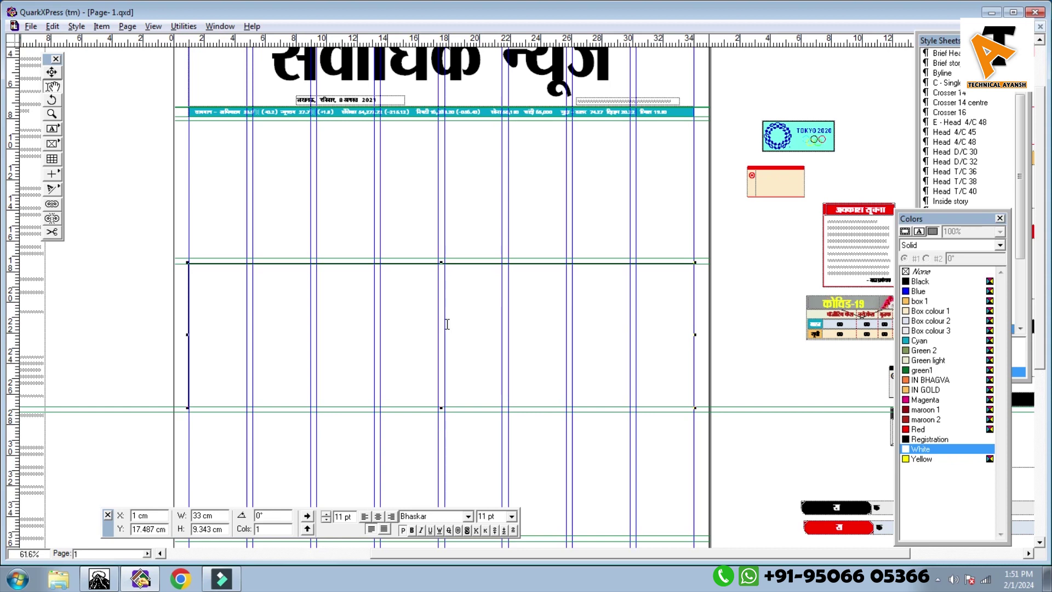
key(ctrl+v)
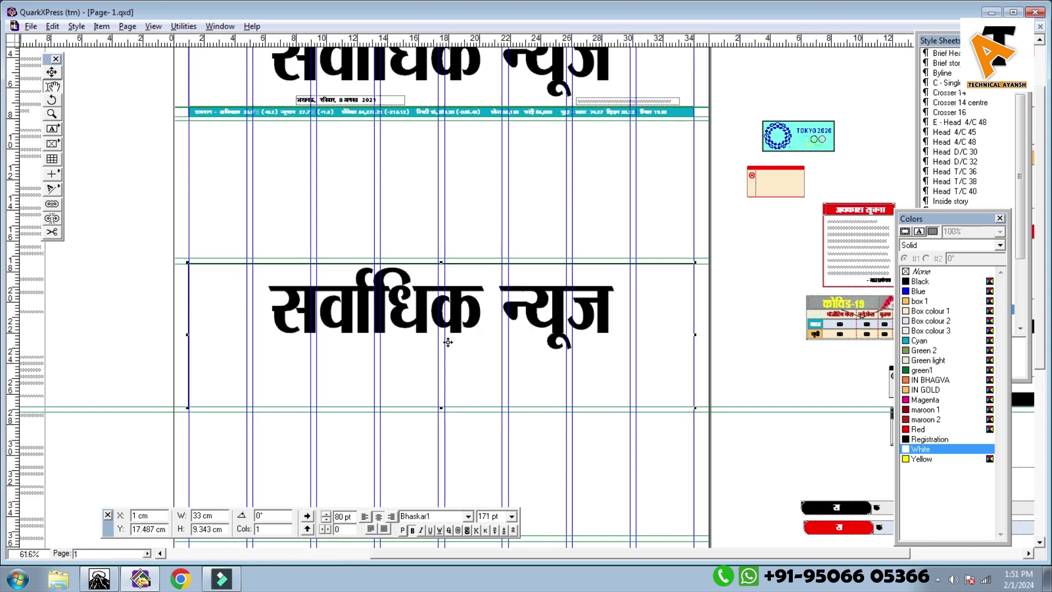
- Reduce the copied title box's height to about 6.1 cm
scroll(448, 343, up, 2)
drag(468, 350, 484, 305)
scroll(483, 305, down, 2)
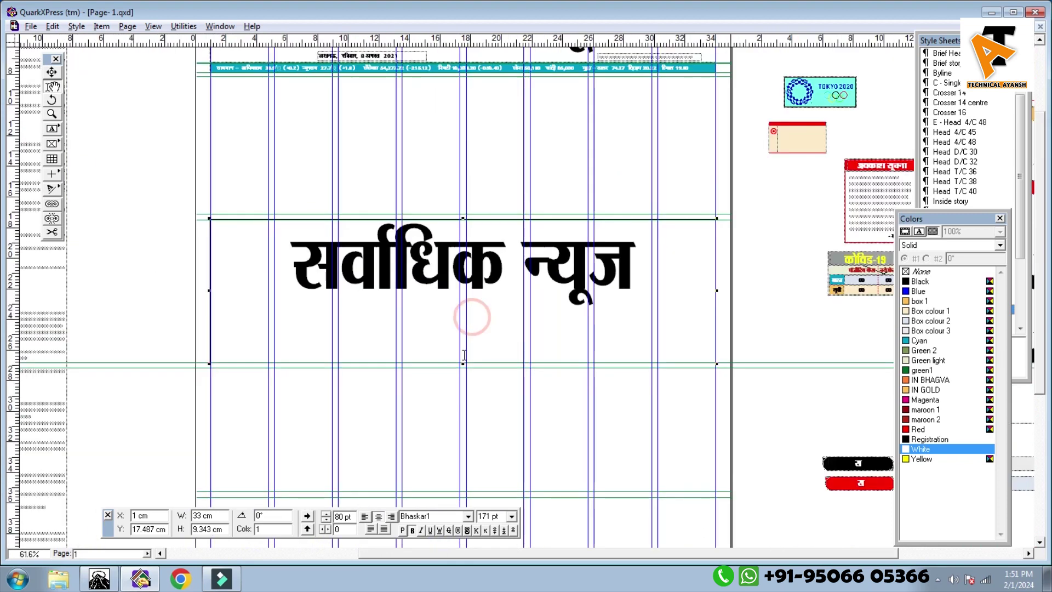
drag(463, 363, 456, 342)
drag(527, 364, 509, 366)
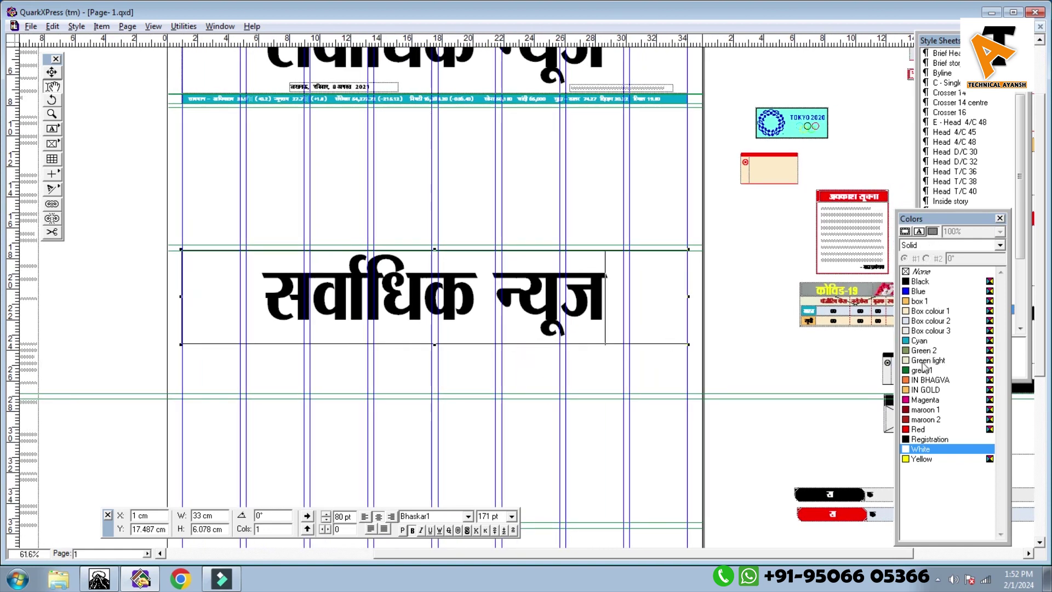
- Fill the copied title box with the colour IN GOLD
click(926, 389)
drag(533, 360, 568, 362)
scroll(515, 357, up, 2)
scroll(568, 362, down, 2)
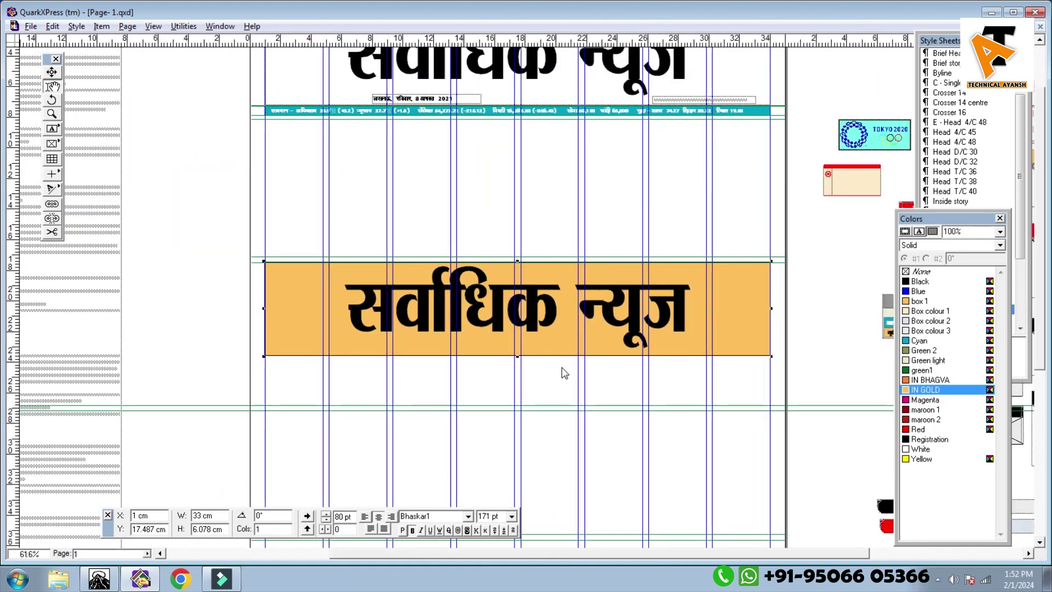
click(504, 192)
click(467, 99)
drag(468, 99, 465, 185)
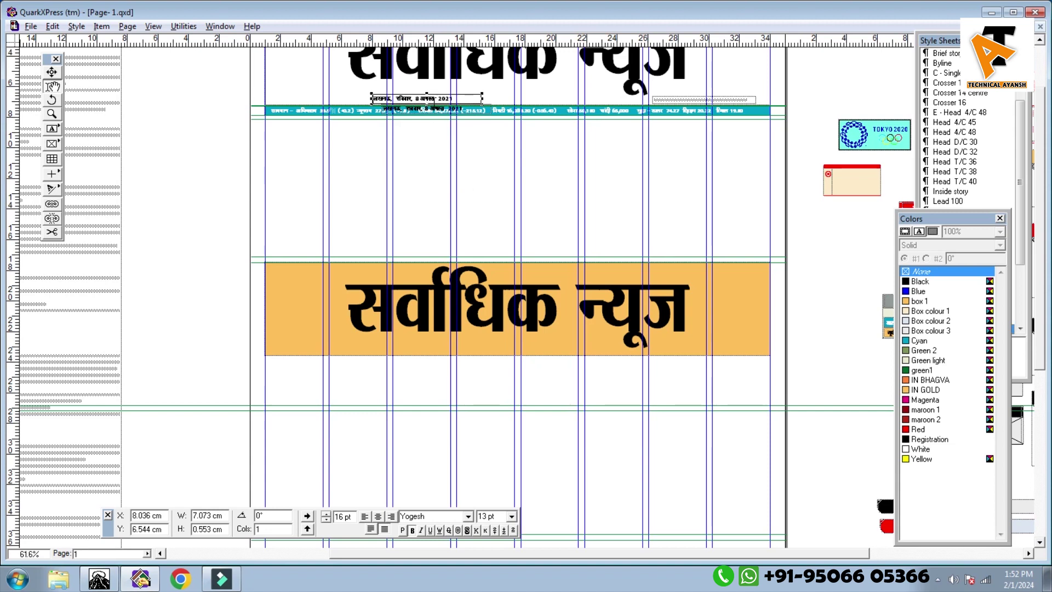
click(419, 144)
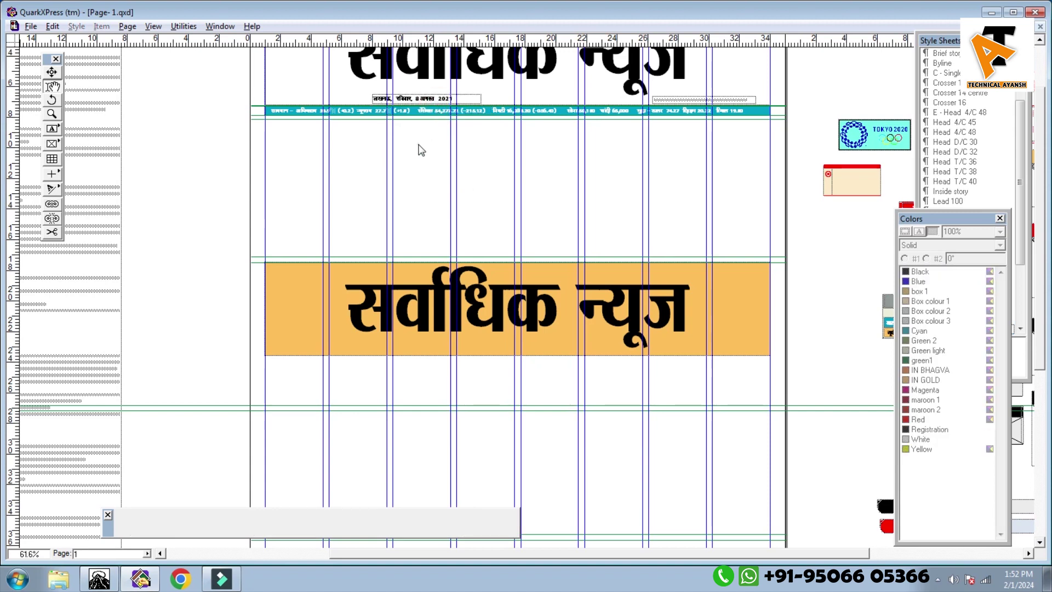
- Draw a text box about 9.6 cm wide and 0.68 cm high along the gold box's lower edge, under the title
click(52, 129)
scroll(349, 392, up, 2)
drag(397, 400, 235, 329)
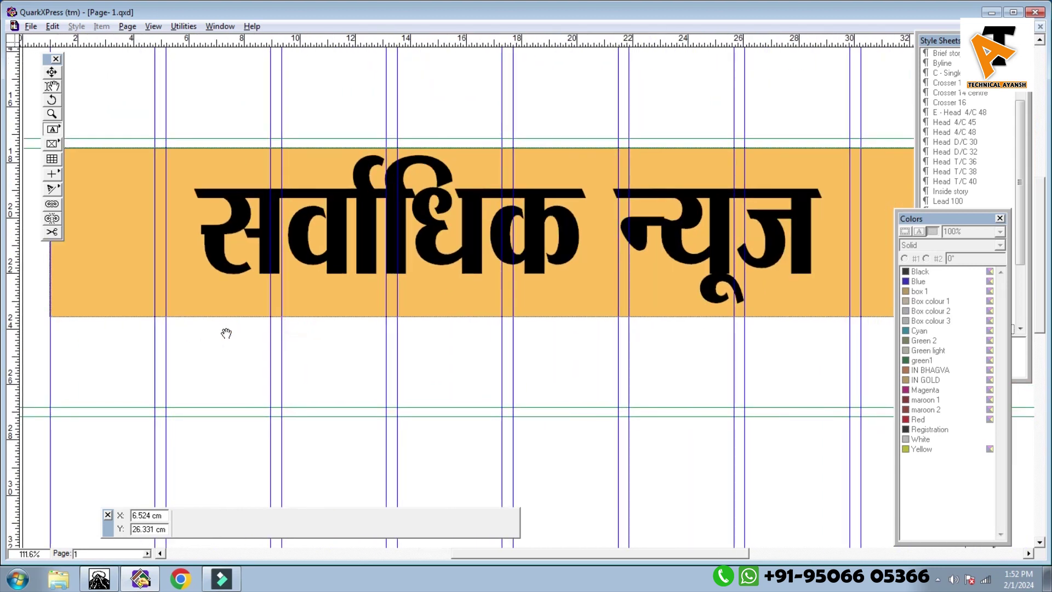
drag(184, 298, 451, 312)
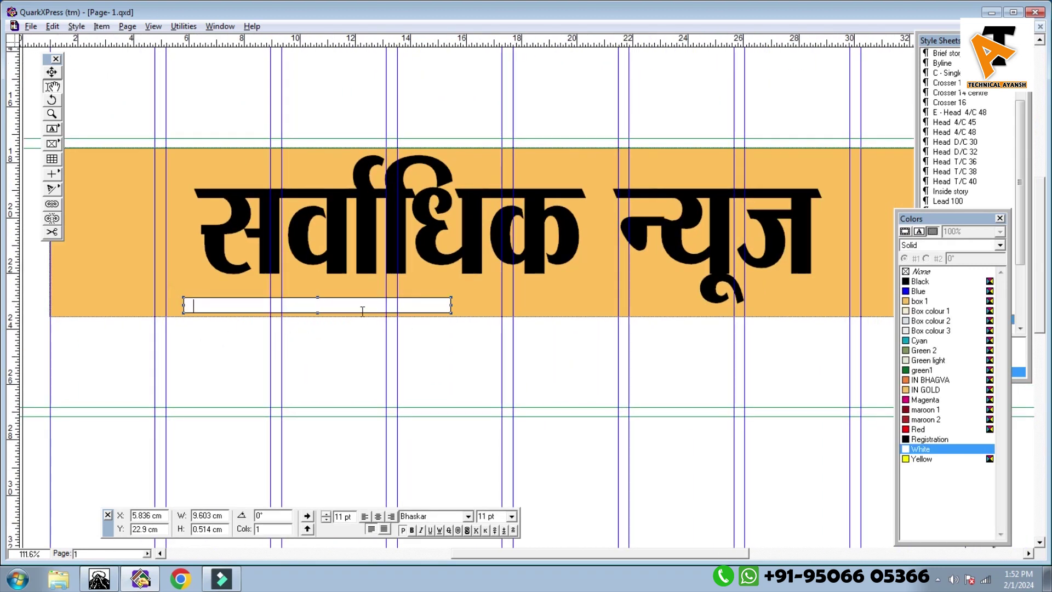
drag(319, 298, 310, 390)
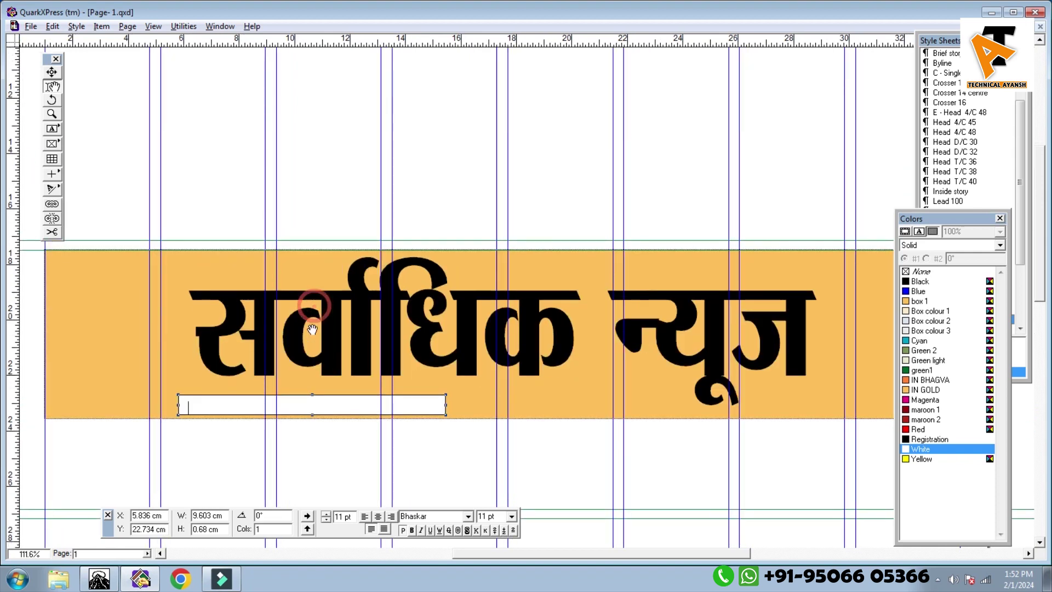
- Copy the date line लखनऊ, रविवार, 8 अगस्त 2021 from the original masthead into the small text box
scroll(377, 319, down, 2)
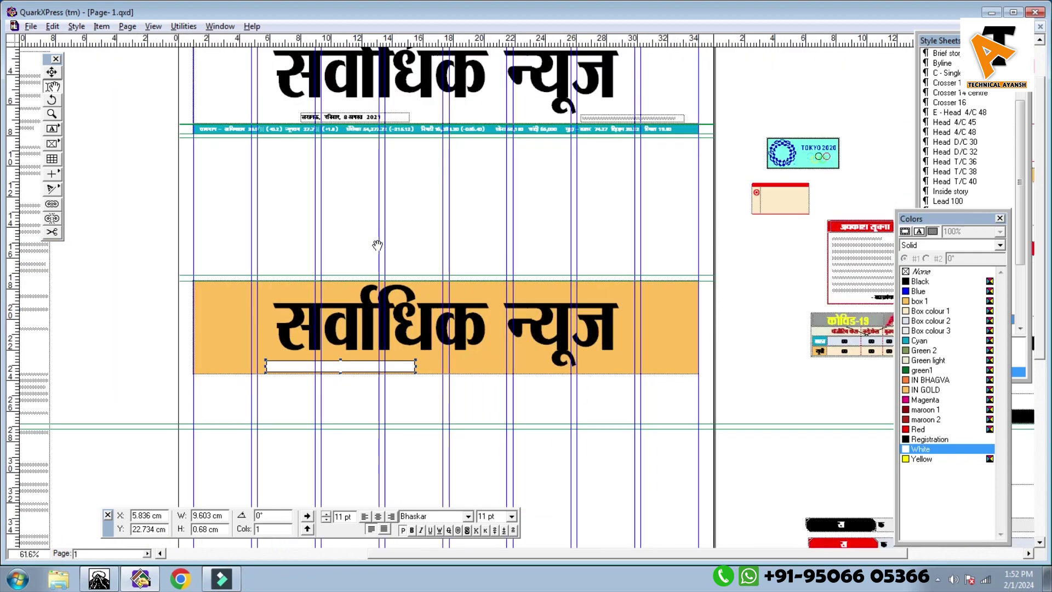
click(380, 126)
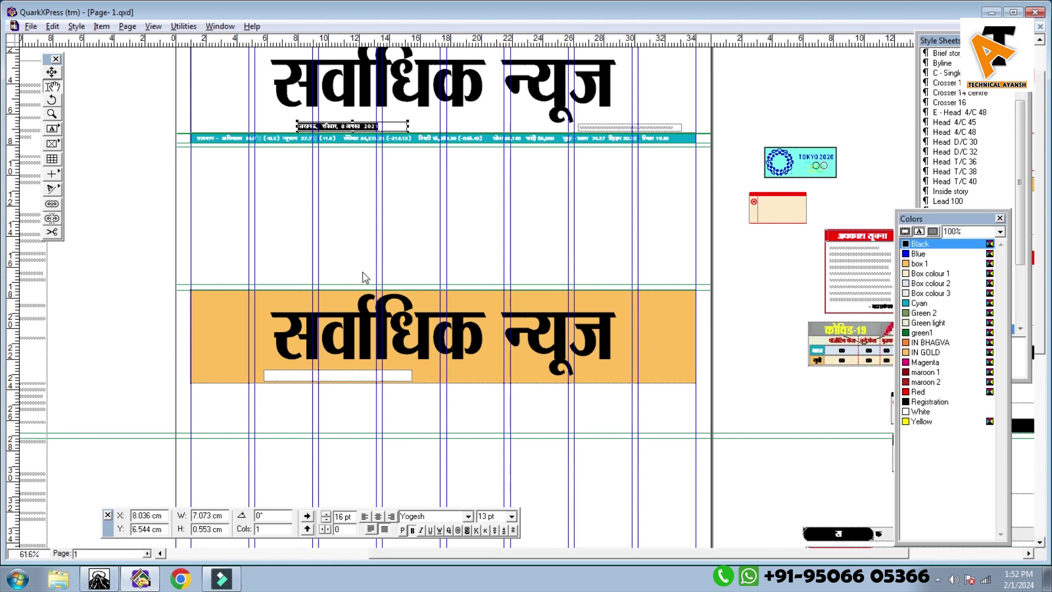
click(349, 373)
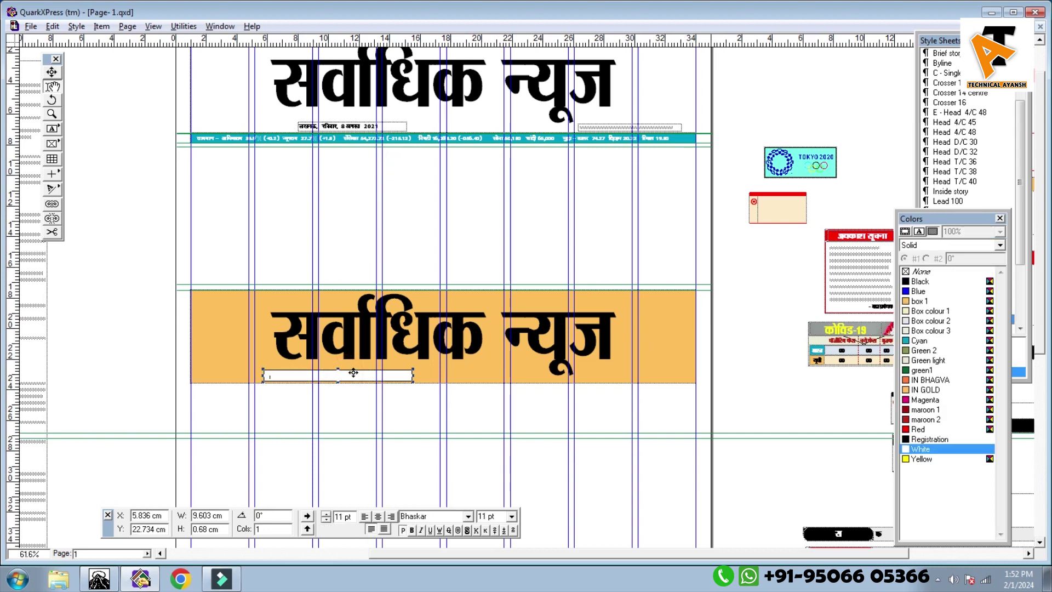
text(लखनऊ,  रविवार, 8 अगस्त  2021)
- Centre the date line and shrink its box to about 5.3 cm wide and 0.57 cm high
scroll(348, 375, up, 3)
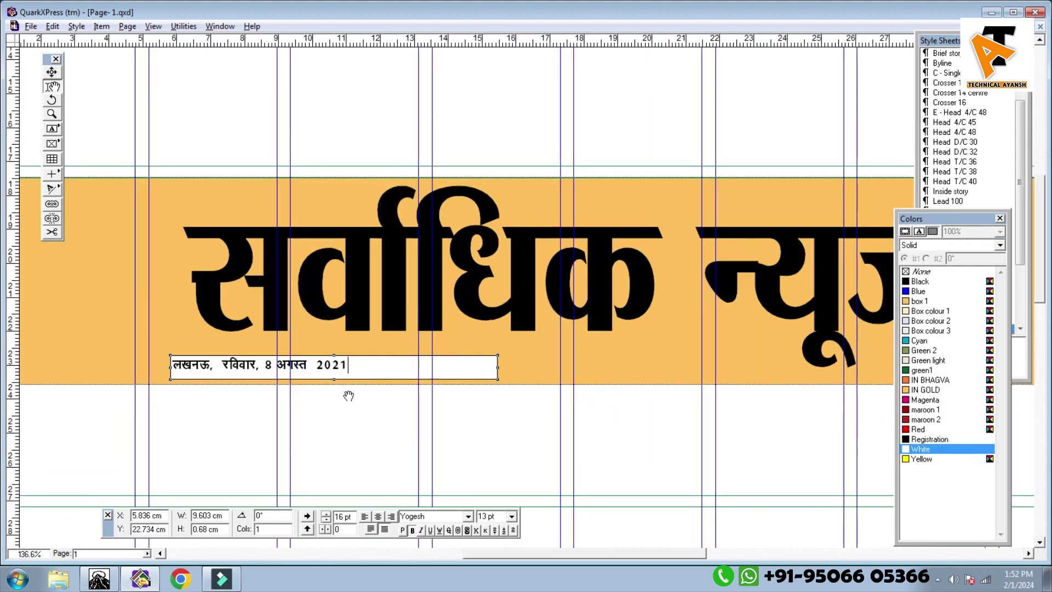
drag(348, 396, 344, 365)
click(451, 339)
drag(493, 334, 349, 335)
key(ctrl+shift+c)
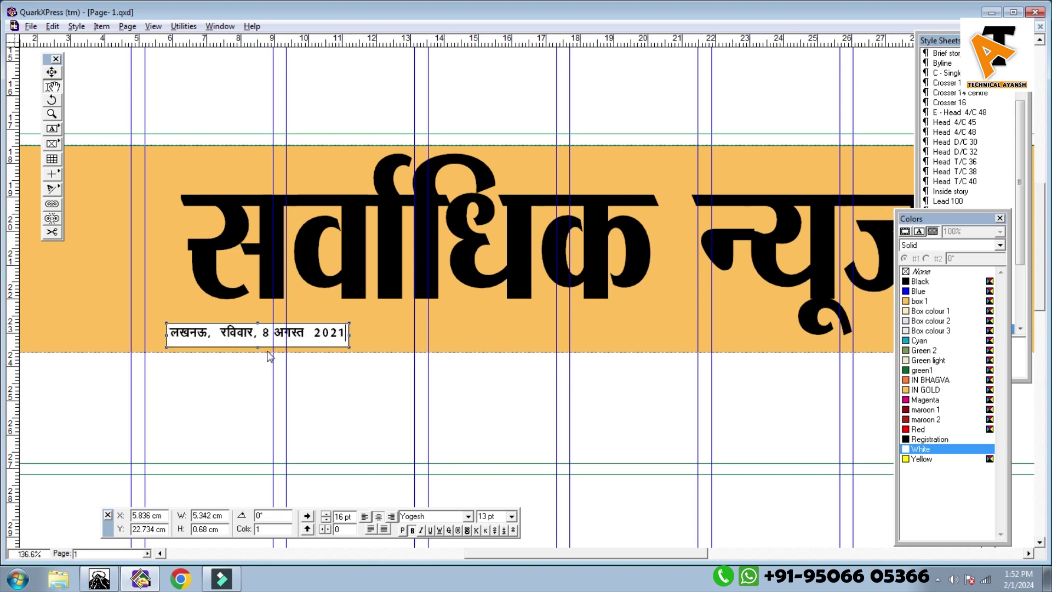
drag(258, 348, 287, 339)
- Duplicate the date box and place the copy in the gold box's upper right area, at about X 23.1 cm, Y 18.1 cm
key(ctrl+0)
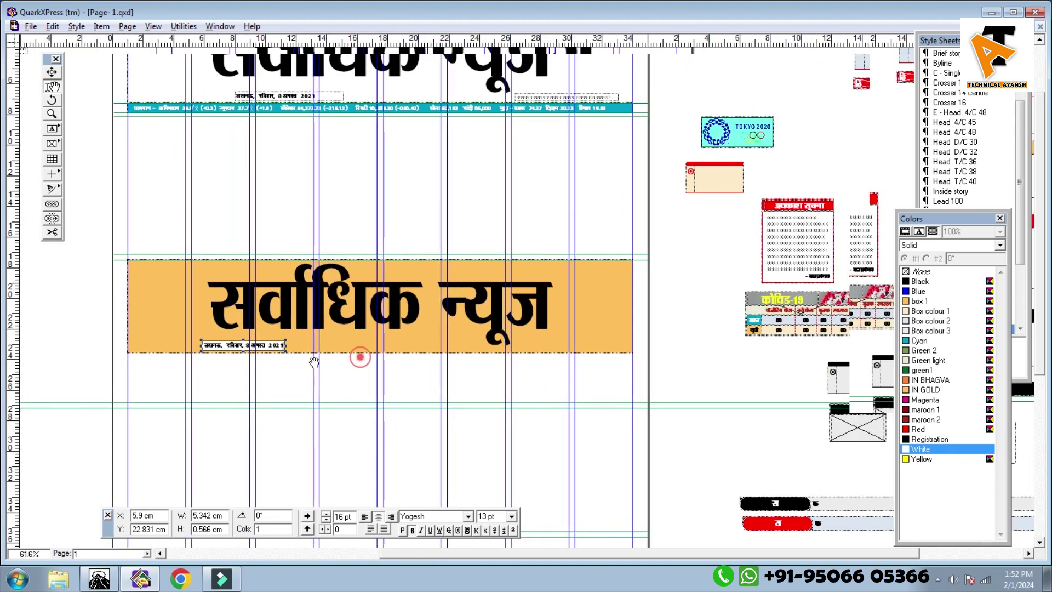
key(ctrl+d)
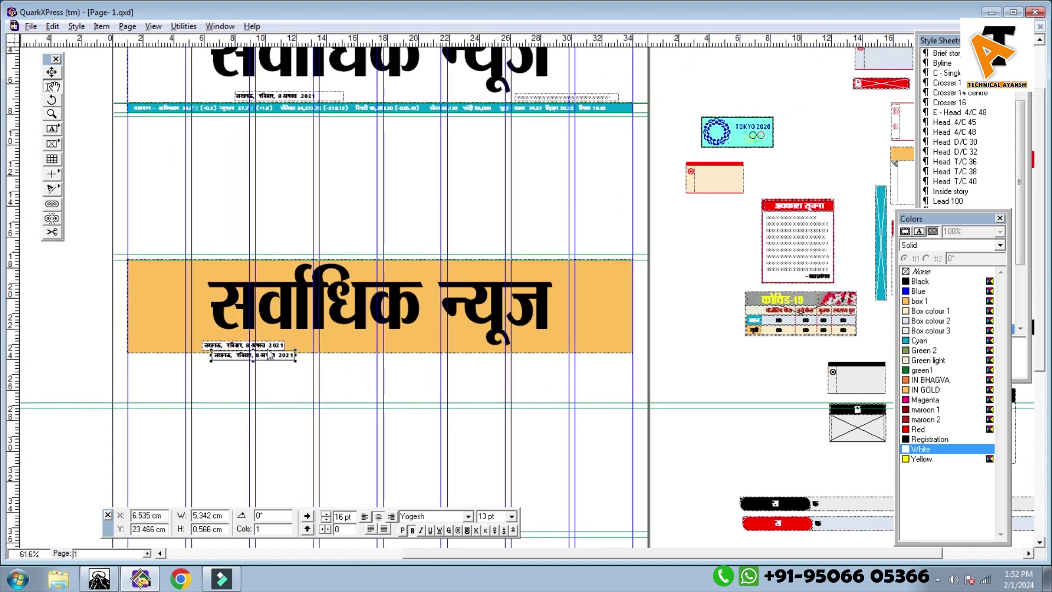
drag(277, 356, 530, 273)
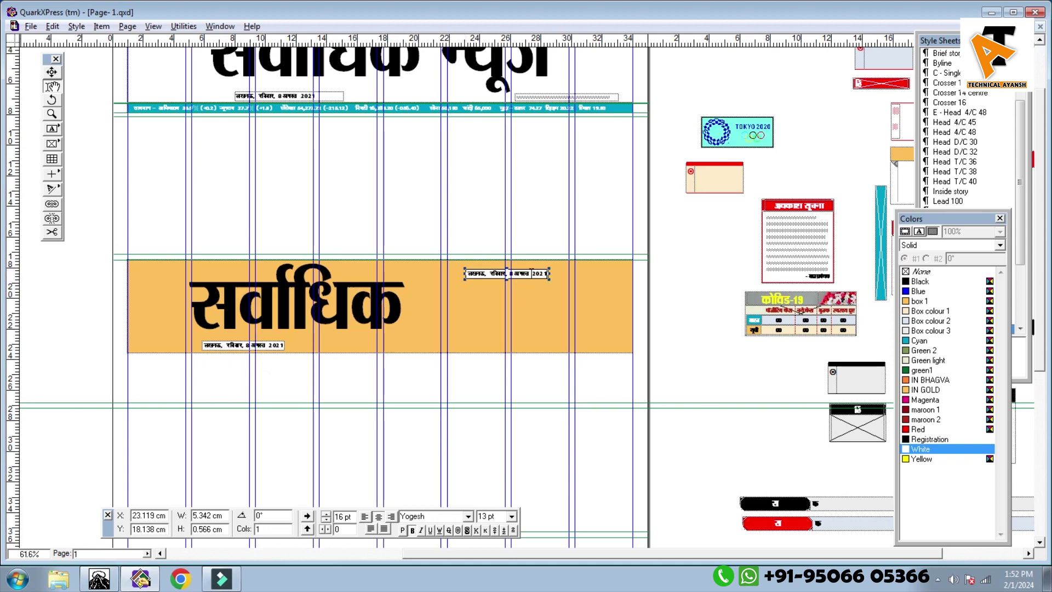
- Widen the duplicated date box to about 6.7 cm, move it over the title's lower edge and back up to about X 21.9 cm, Y 18.2 cm
scroll(531, 273, up, 2)
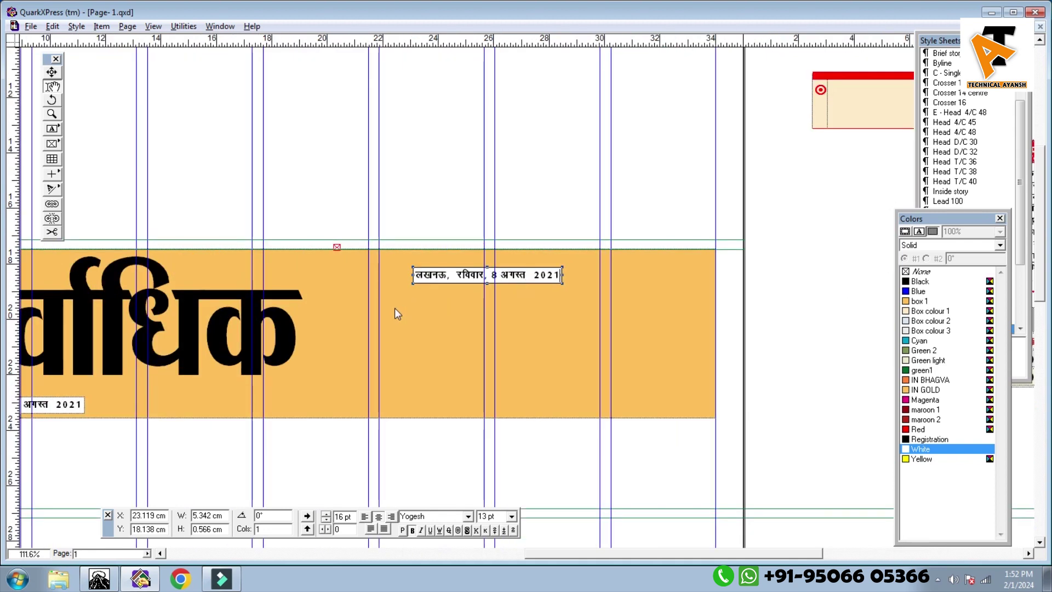
scroll(400, 305, down, 2)
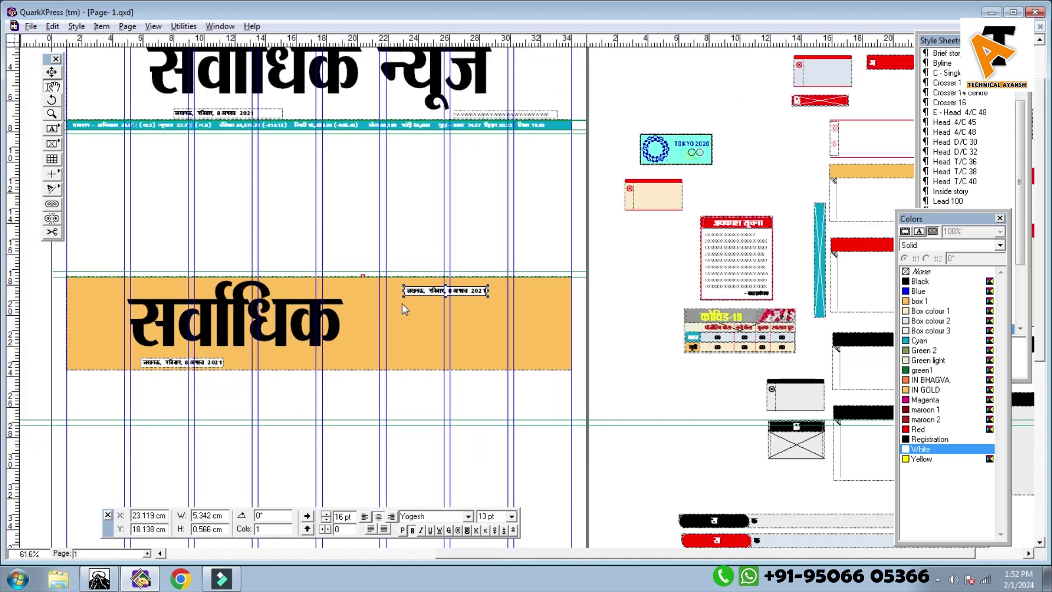
ctrl+click(430, 317)
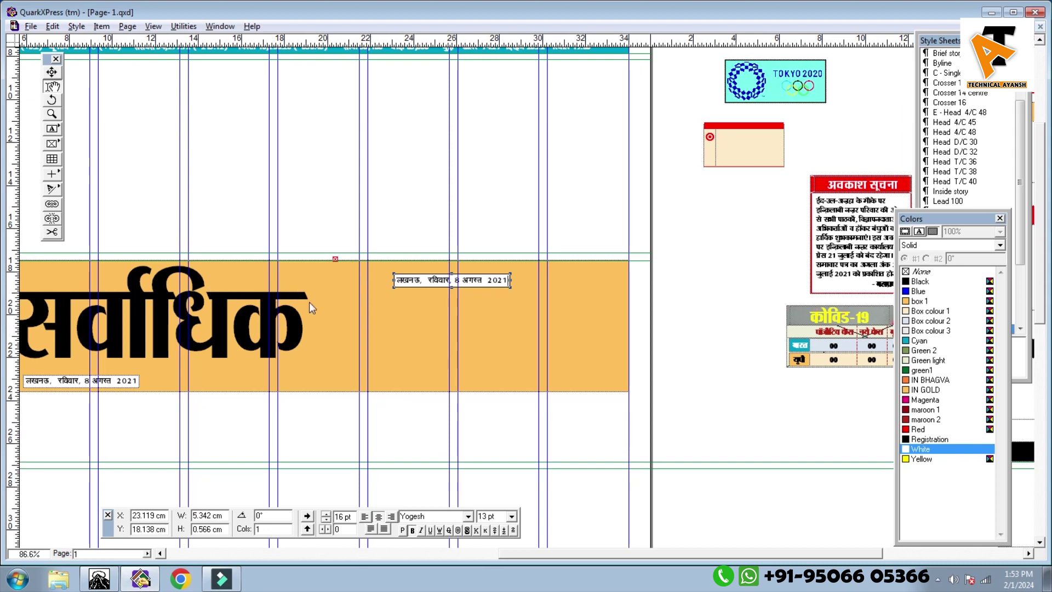
drag(512, 281, 544, 281)
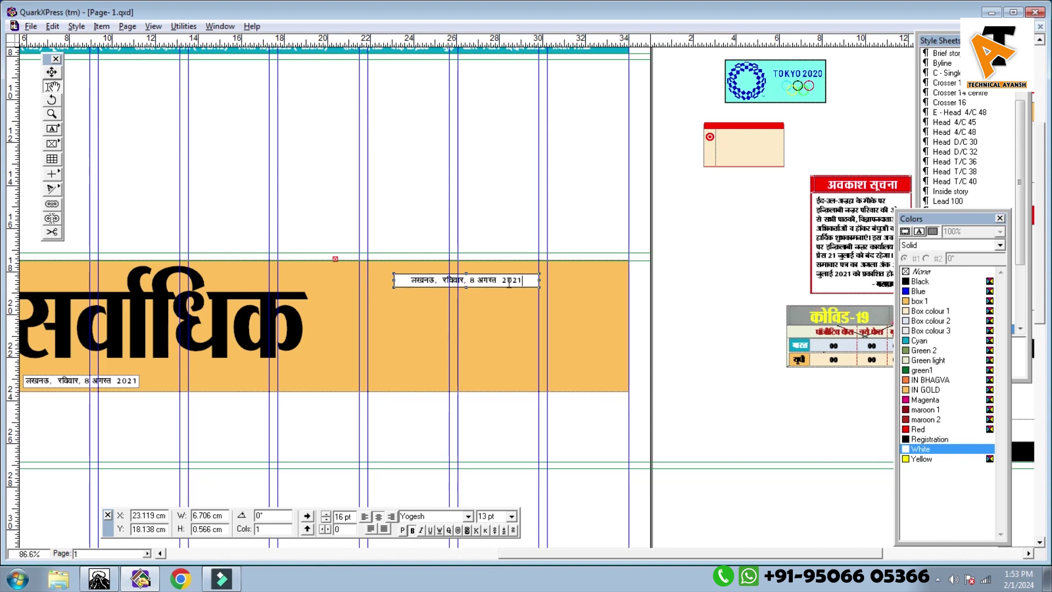
drag(510, 280, 383, 368)
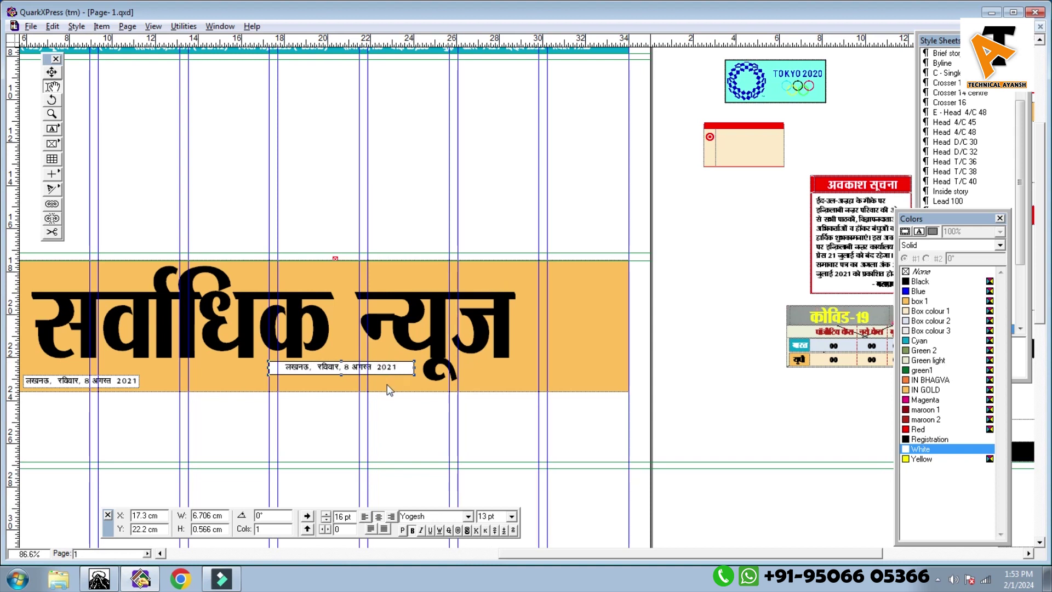
drag(380, 367, 483, 283)
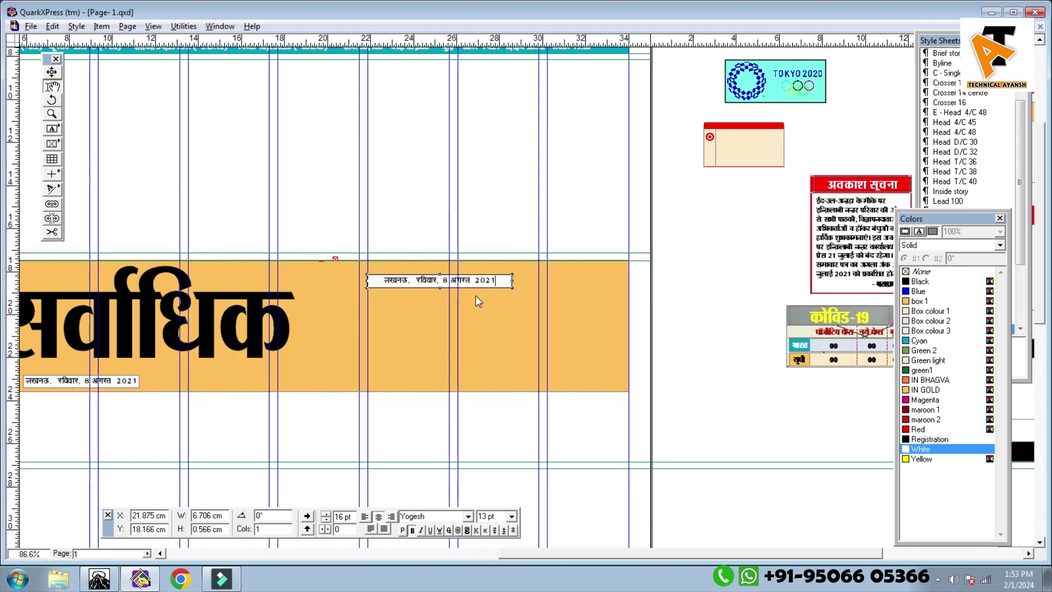
ctrl+click(472, 293)
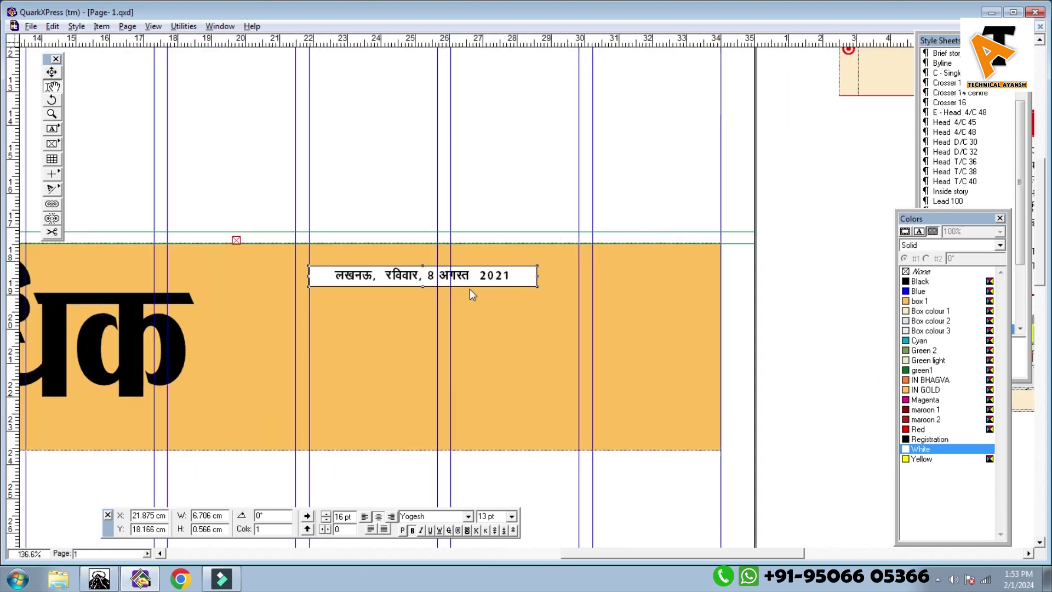
drag(410, 324, 425, 324)
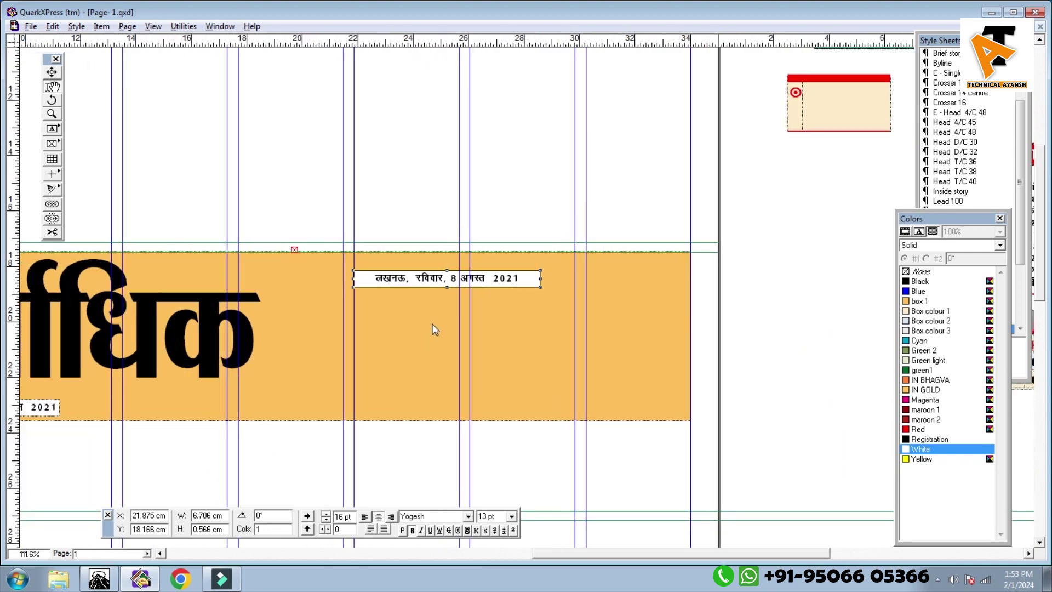
ctrl+click(432, 324)
ctrl+click(446, 311)
ctrl+click(484, 303)
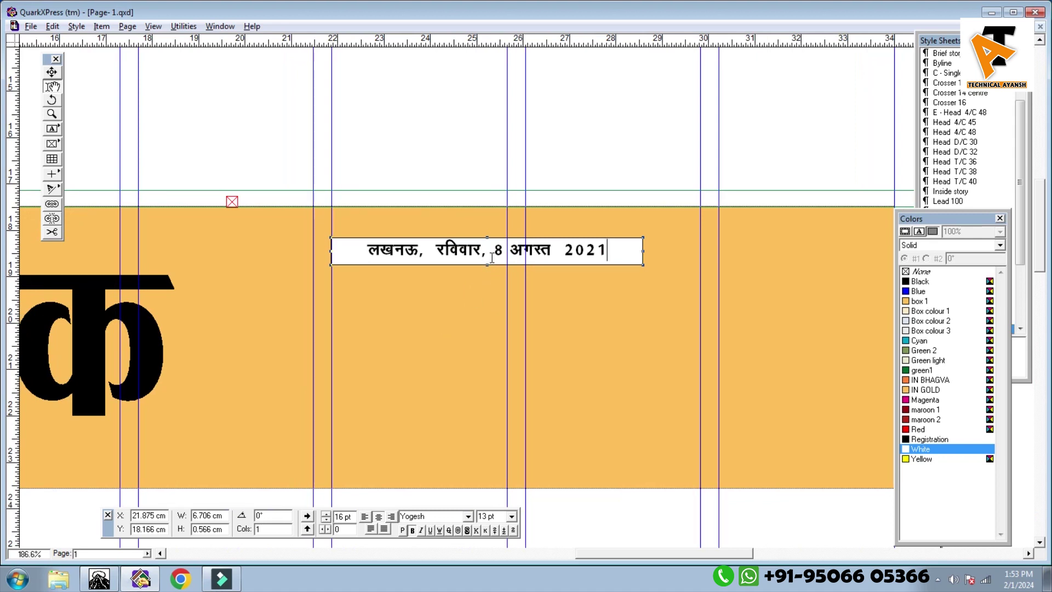
- Set the duplicated date box's runaround type and background colour to None
triple_click(492, 258)
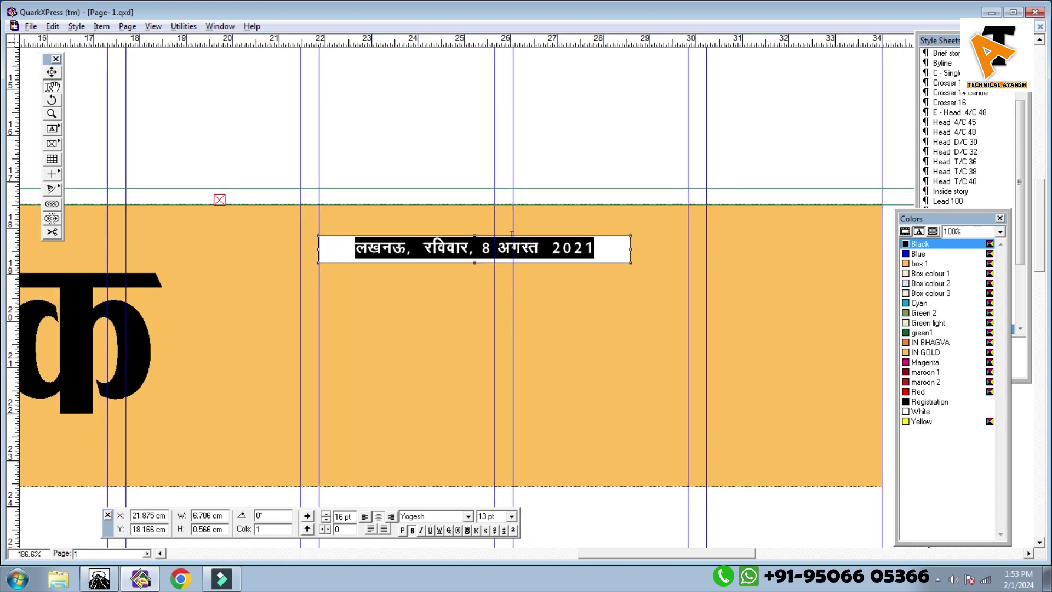
scroll(524, 247, down, 4)
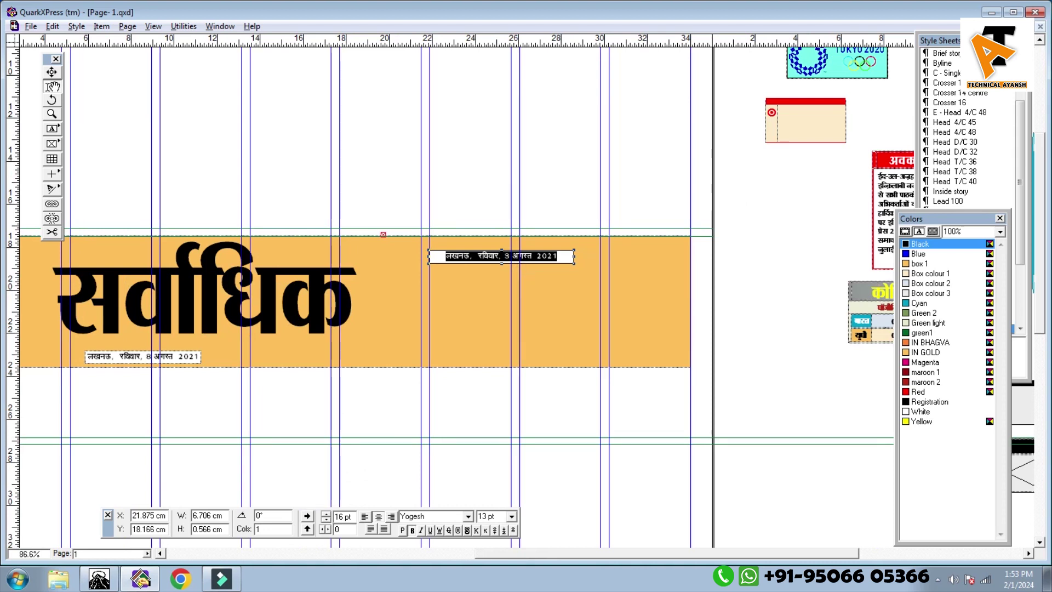
key(ctrl+m)
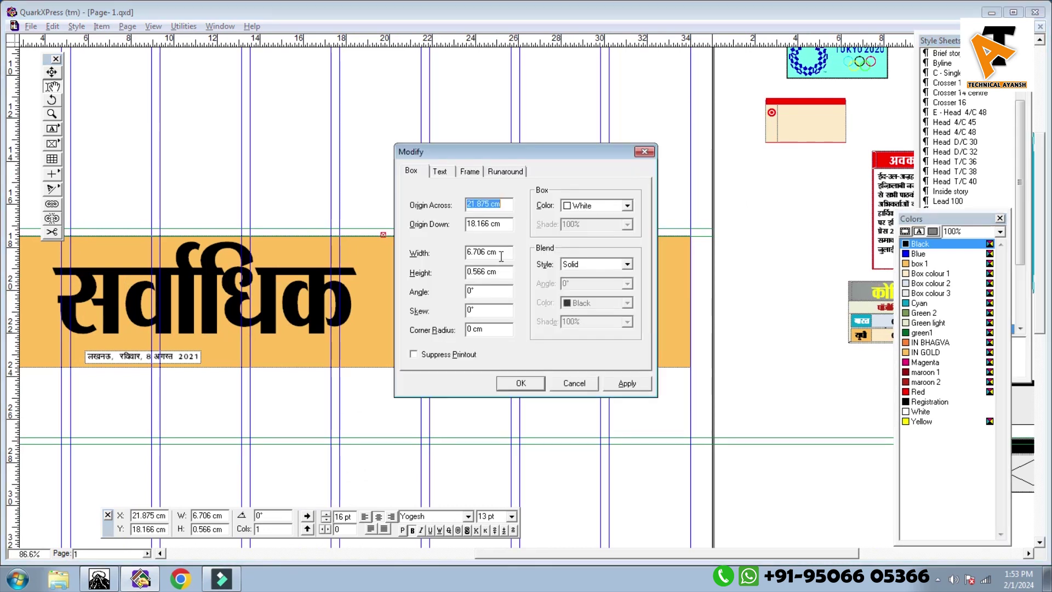
drag(538, 154, 718, 116)
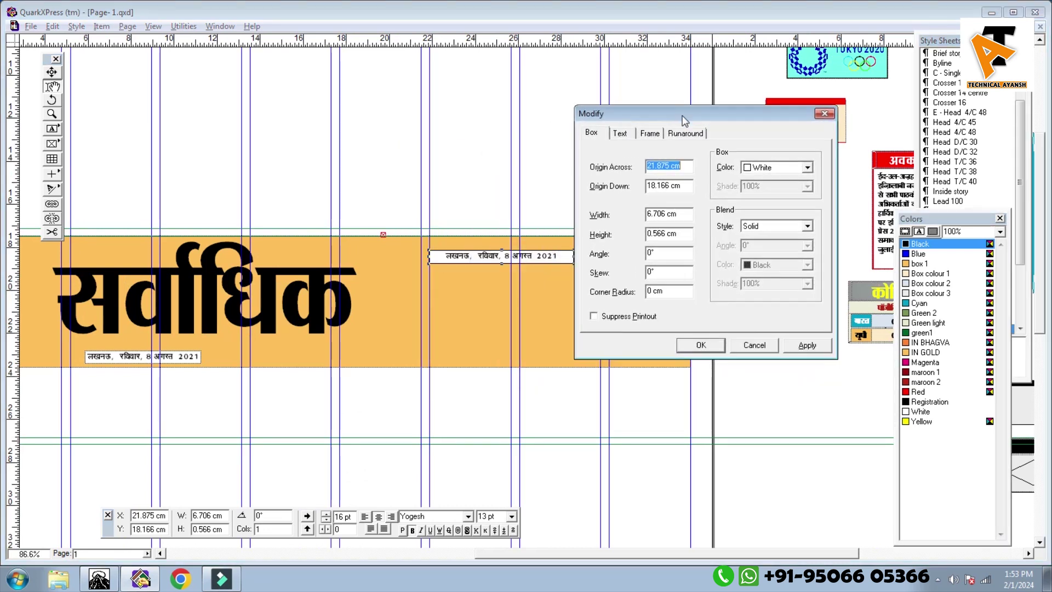
drag(639, 122, 677, 110)
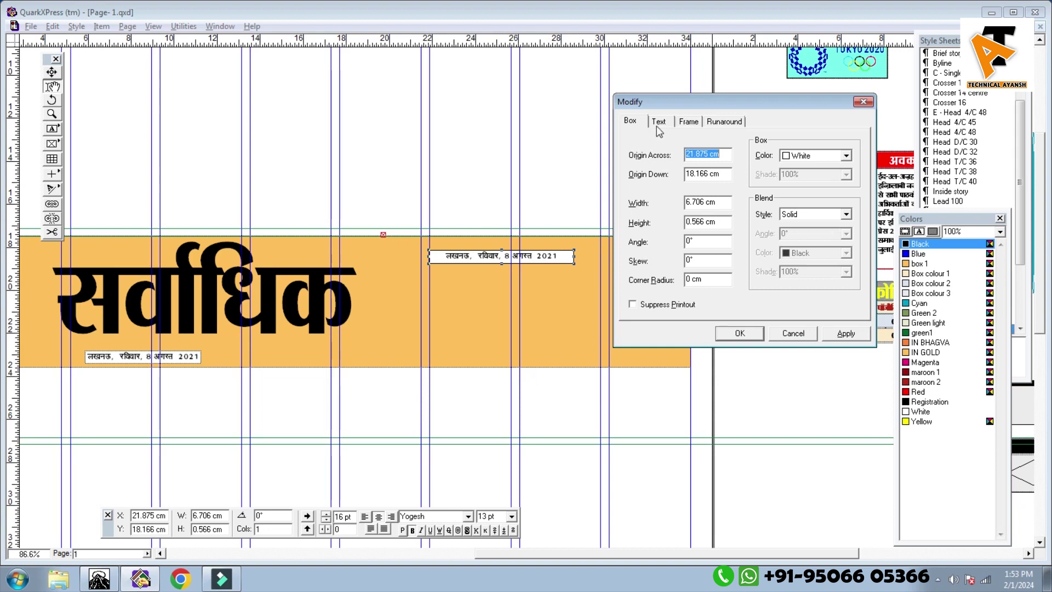
click(720, 127)
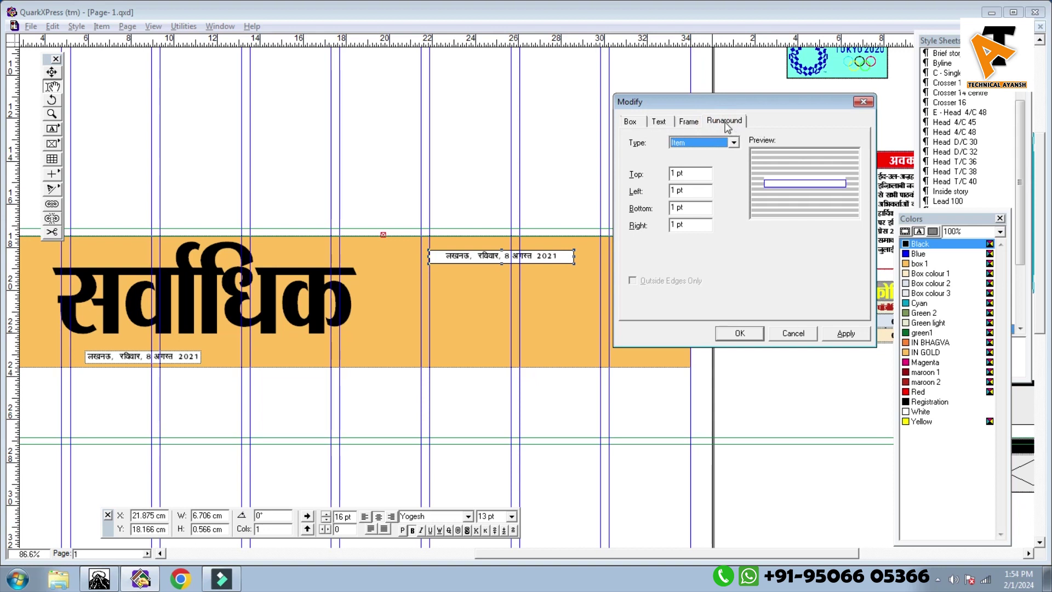
click(706, 144)
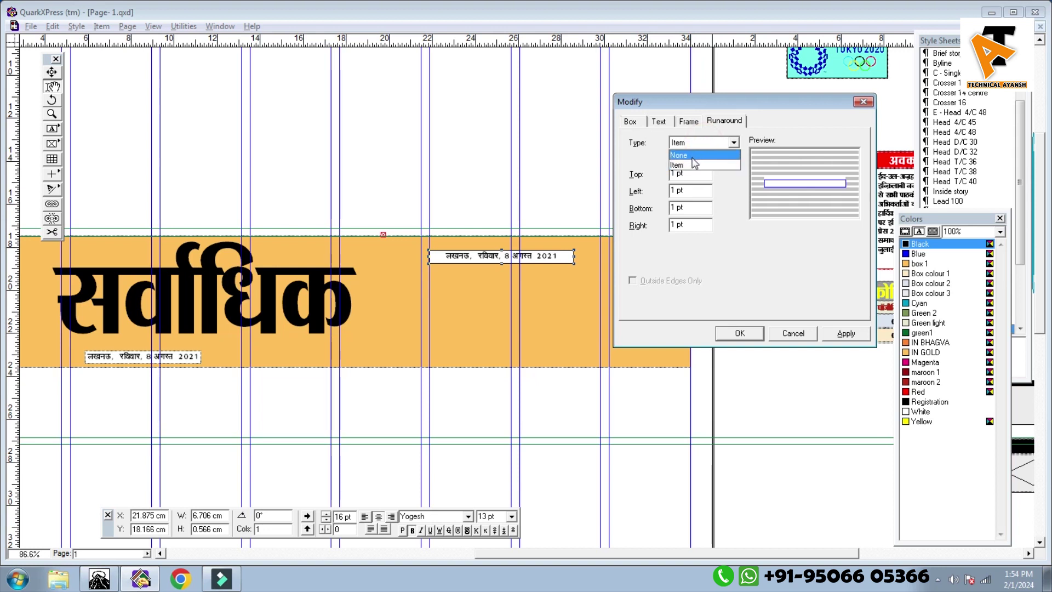
click(692, 157)
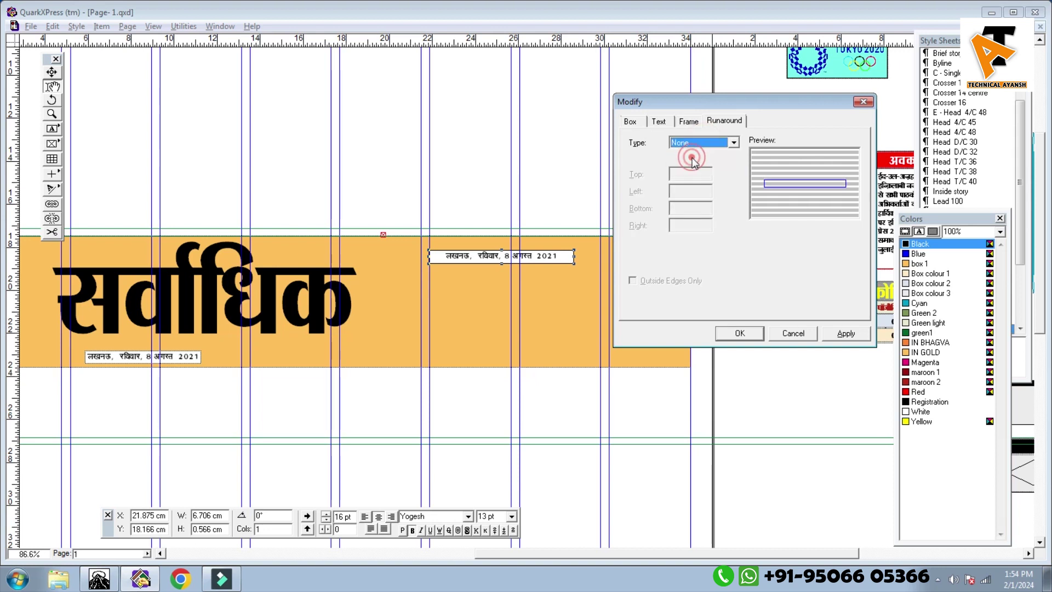
click(845, 333)
click(739, 333)
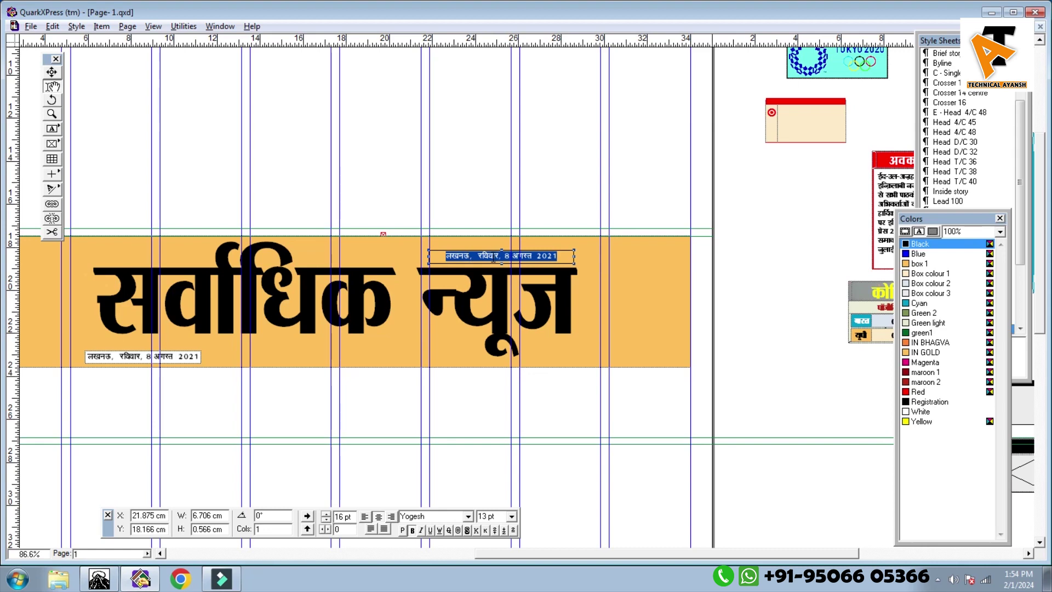
- Fill the duplicated date box's background with Red
scroll(494, 257, up, 5)
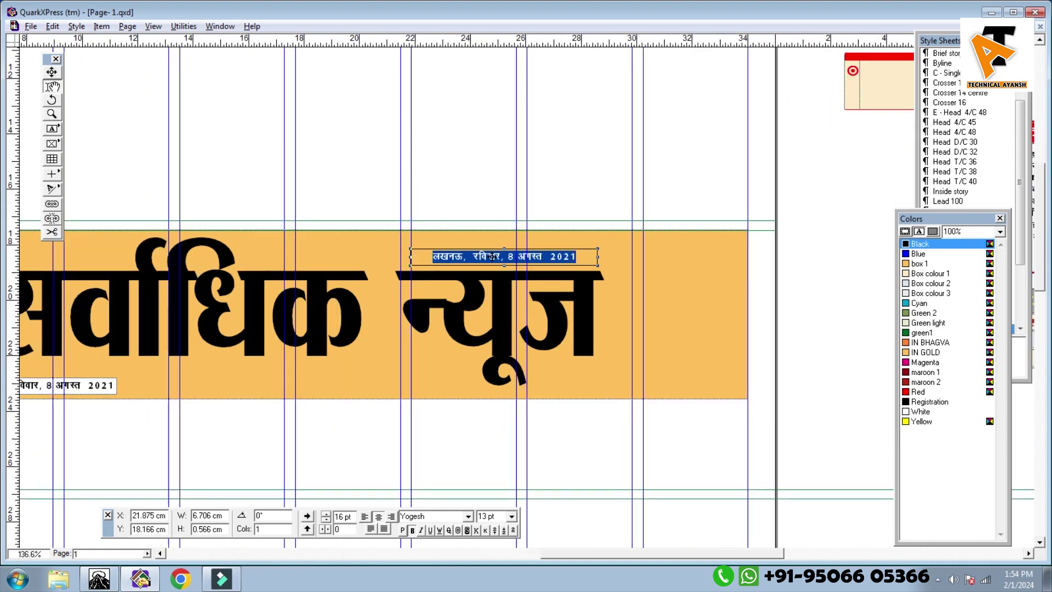
scroll(542, 262, right, 1)
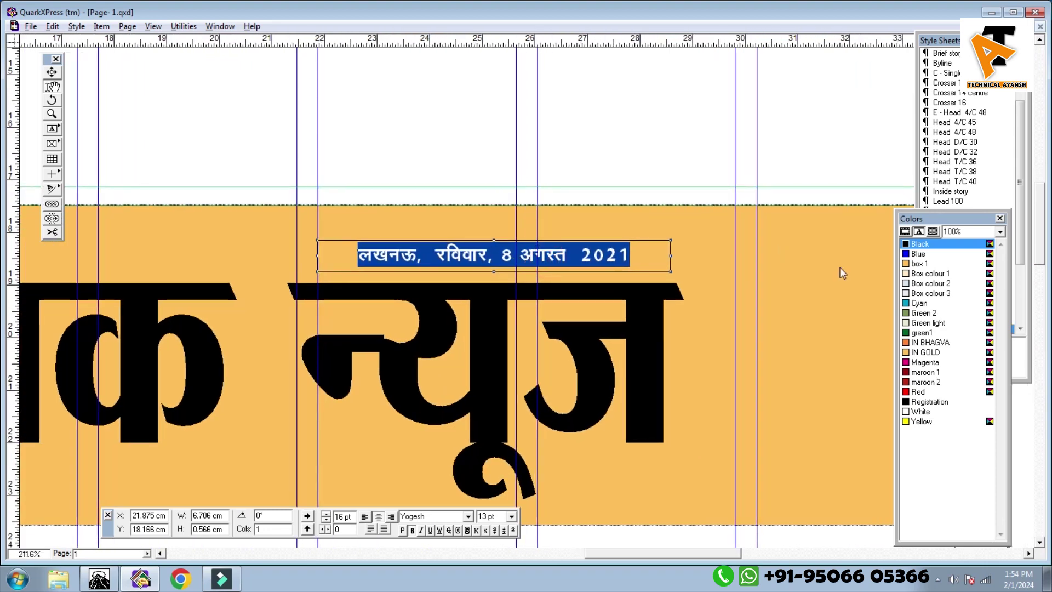
click(933, 232)
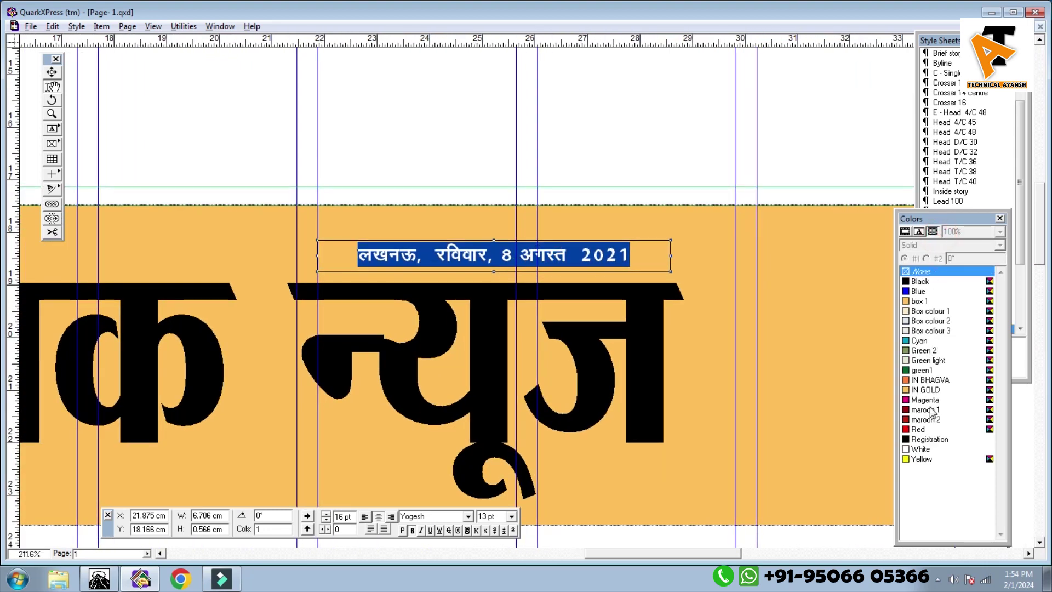
click(926, 431)
click(609, 99)
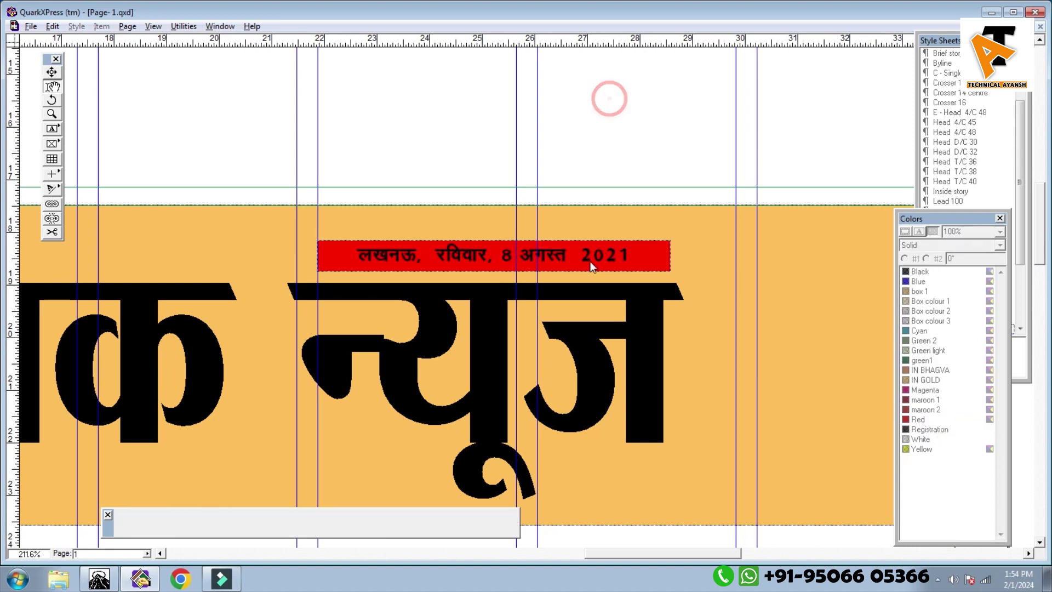
- Colour the date line text in the red box White
click(590, 262)
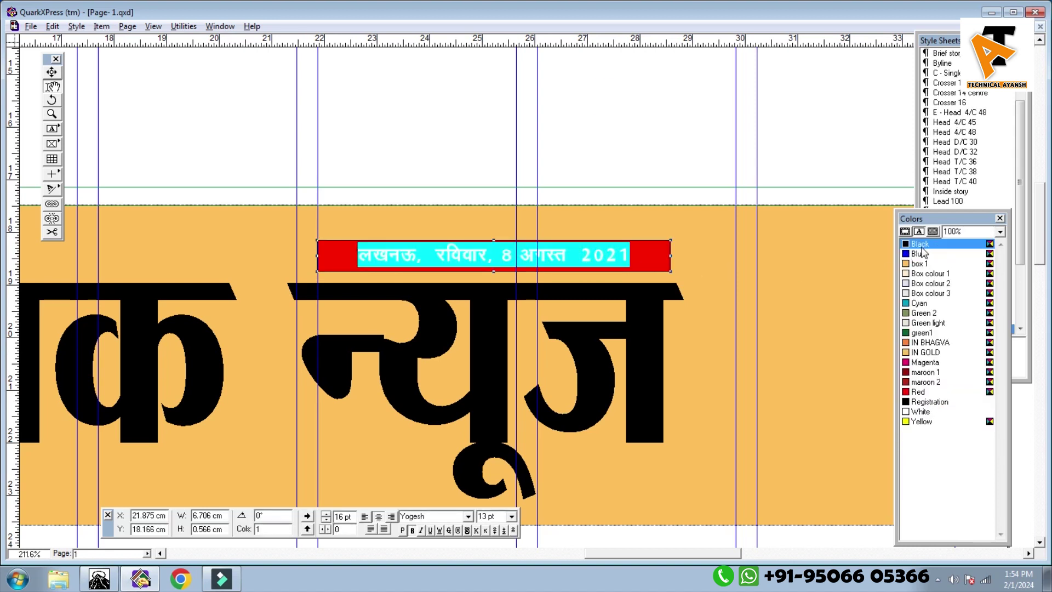
click(918, 411)
click(628, 134)
scroll(588, 324, up, 1)
scroll(599, 312, down, 5)
scroll(619, 278, down, 1)
scroll(545, 281, up, 2)
drag(569, 274, 570, 273)
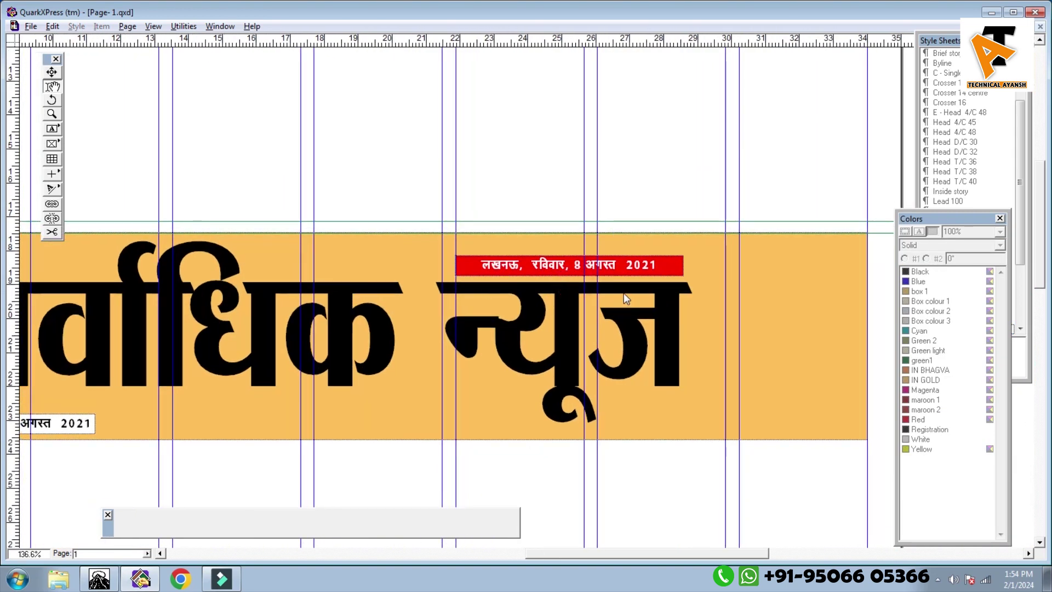
- Move the red date box down onto the headline stroke of न्यूज, at about X 21.9 cm, Y 19.0 cm
ctrl+alt+click(623, 295)
click(635, 275)
mouse_move(635, 275)
mouse_down()
mouse_move(635, 293)
mouse_move(625, 270)
mouse_up()
scroll(641, 300, up, 8)
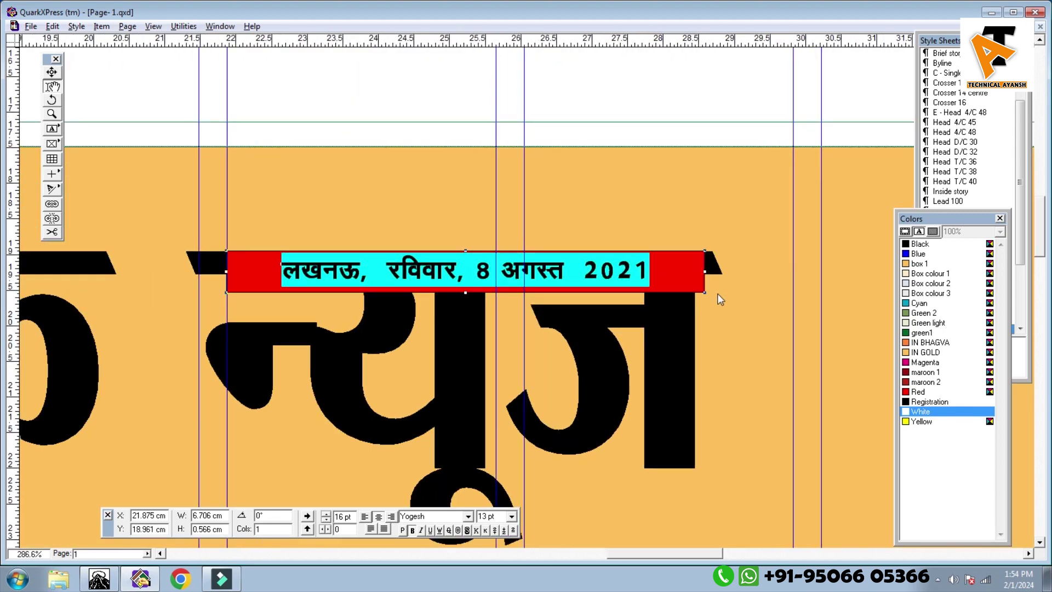
- Set the date box's background to None and nudge it up to about Y 18.9 cm on the headline stroke
click(933, 232)
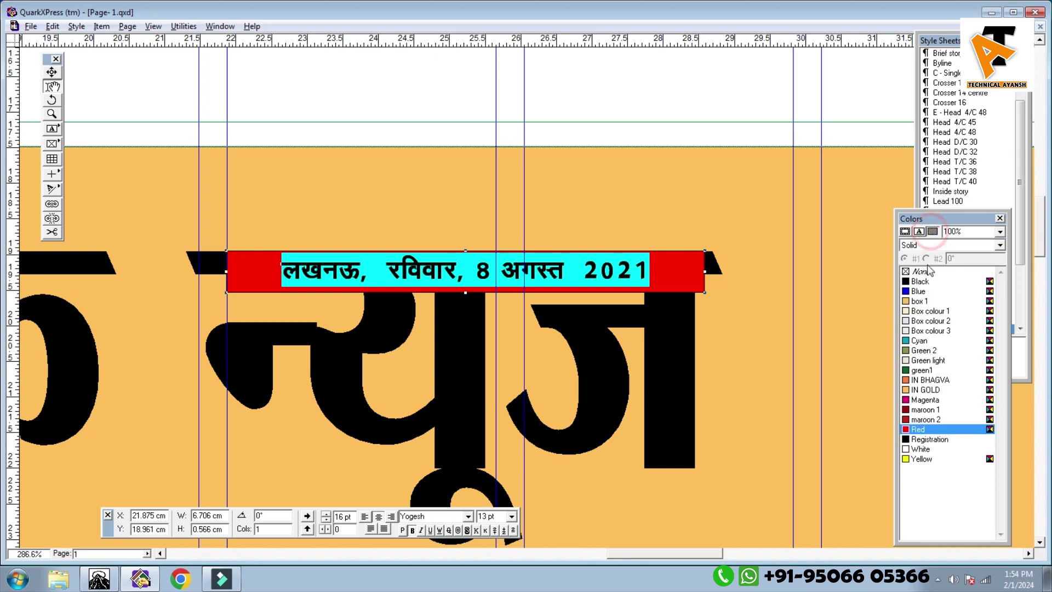
click(921, 271)
click(656, 278)
click(672, 229)
click(498, 277)
click(505, 271)
drag(510, 278, 533, 267)
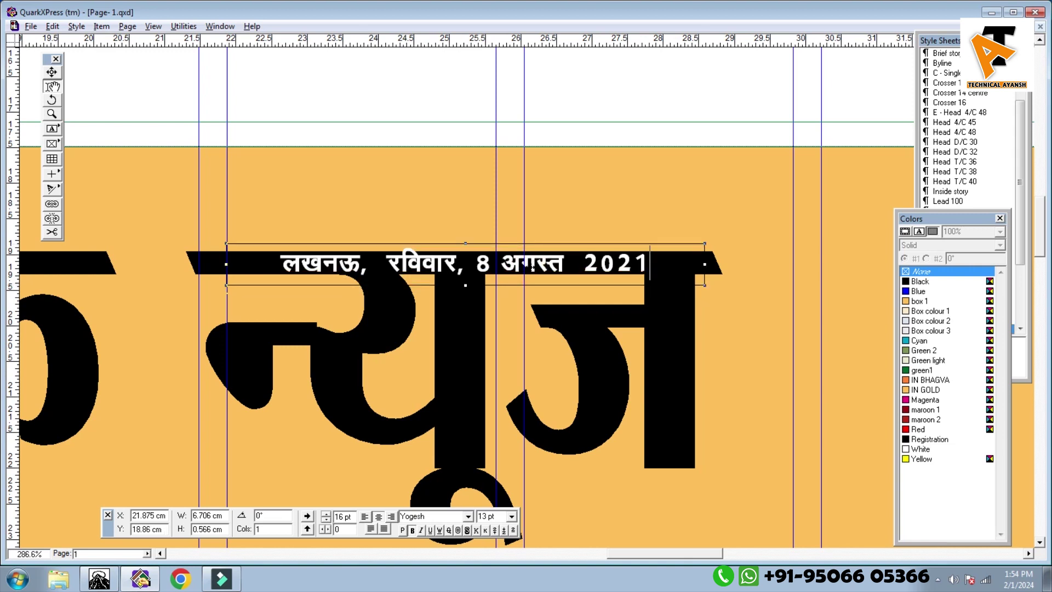
scroll(532, 268, down, 1)
click(572, 90)
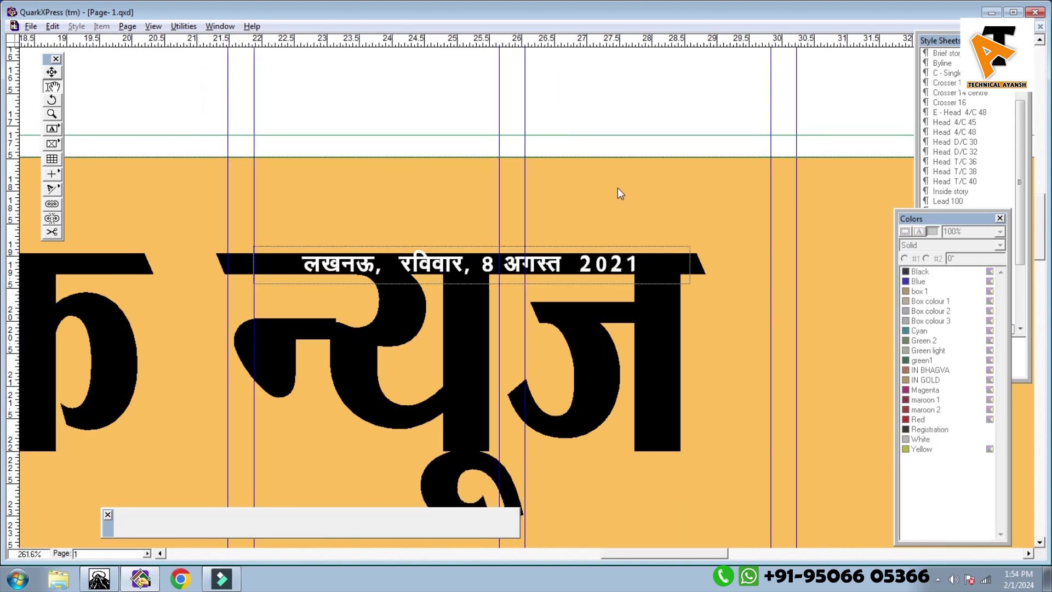
- Examine how the white date line sits on the headline stroke of न्यूज within the whole masthead
scroll(567, 192, down, 2)
drag(540, 294, 564, 289)
drag(552, 398, 628, 296)
scroll(602, 328, down, 1)
click(598, 449)
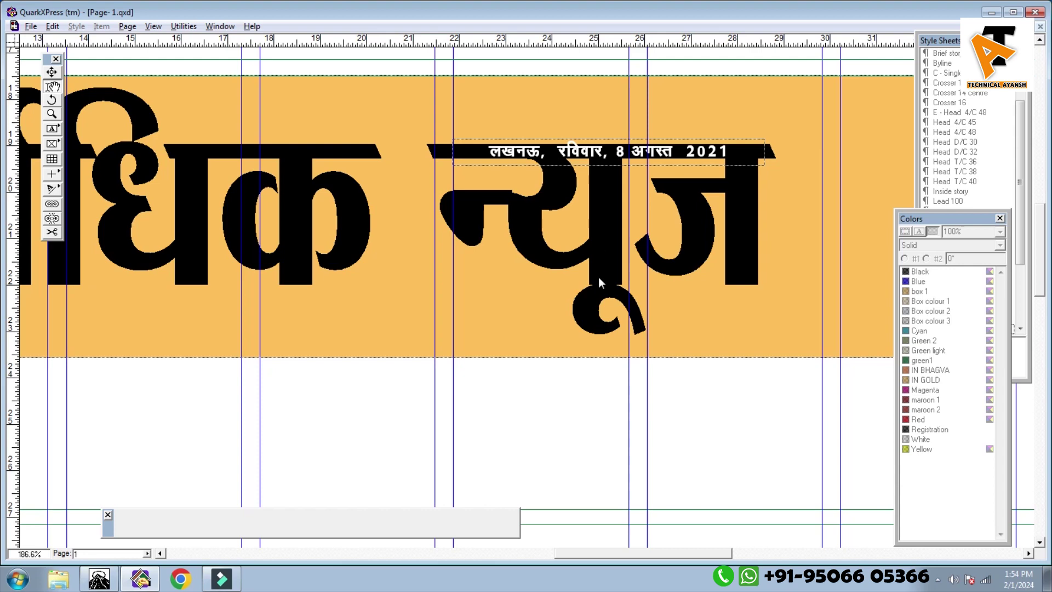
scroll(538, 382, down, 2)
drag(522, 385, 601, 411)
scroll(601, 396, down, 1)
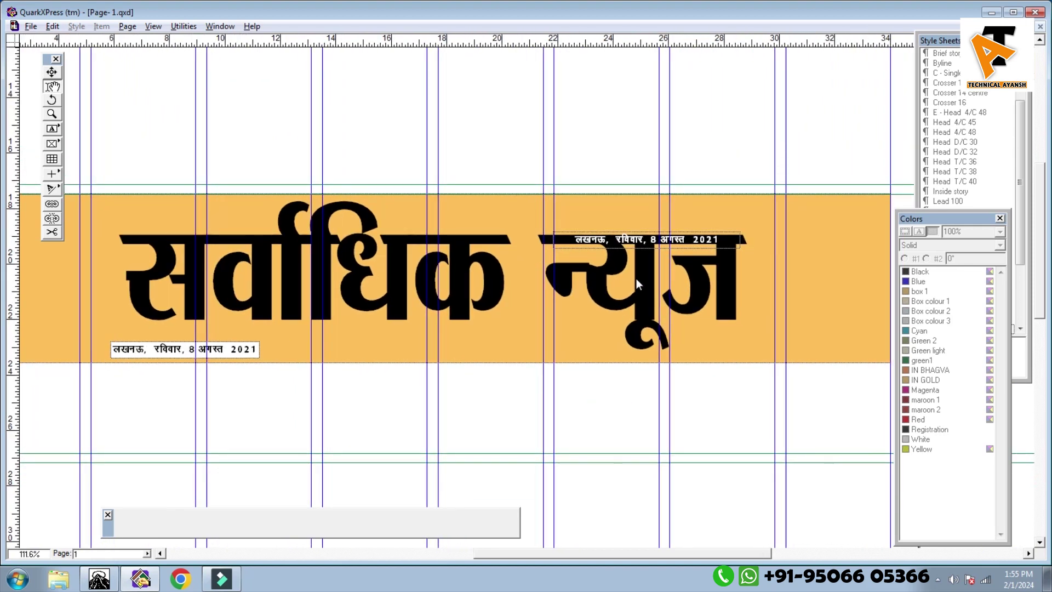
- Move the white date box over सर्वाधिक, to about X 11.0 cm, Y 21.1 cm, and rotate it 90°
drag(643, 253, 372, 311)
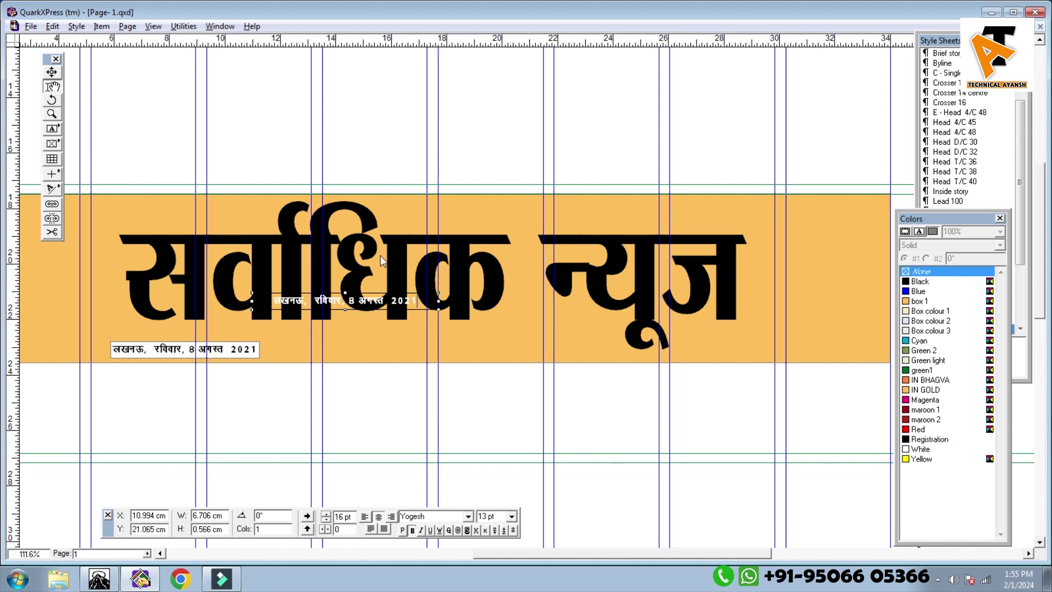
double_click(272, 513)
text(90)
key(Return)
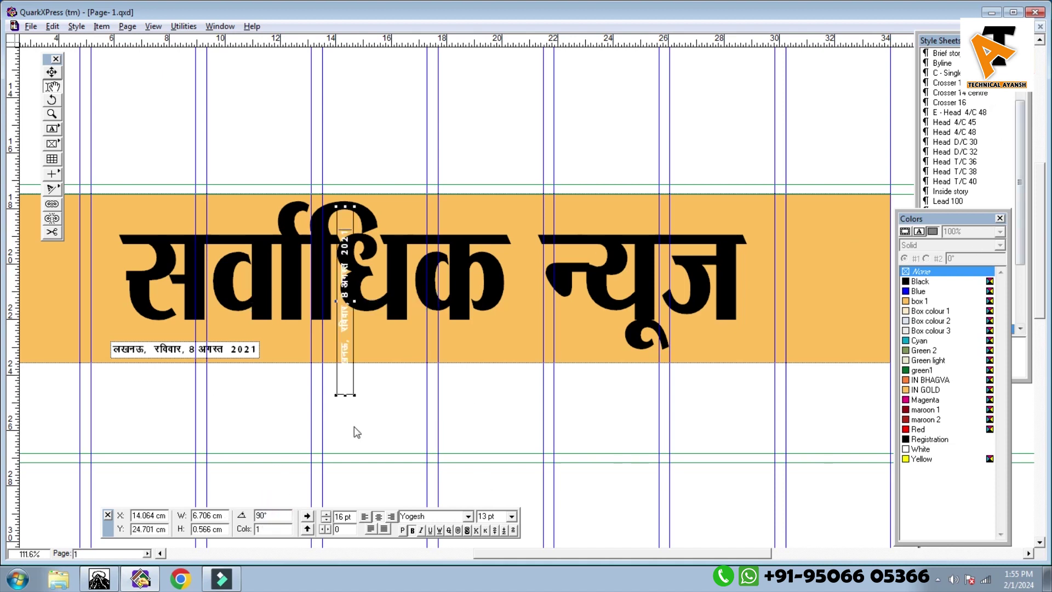
- Place the rotated date box over the vertical stem before ध in सर्वाधिक, at about X 13.1 cm, Y 24.4 cm
drag(345, 302, 320, 292)
scroll(318, 242, up, 5)
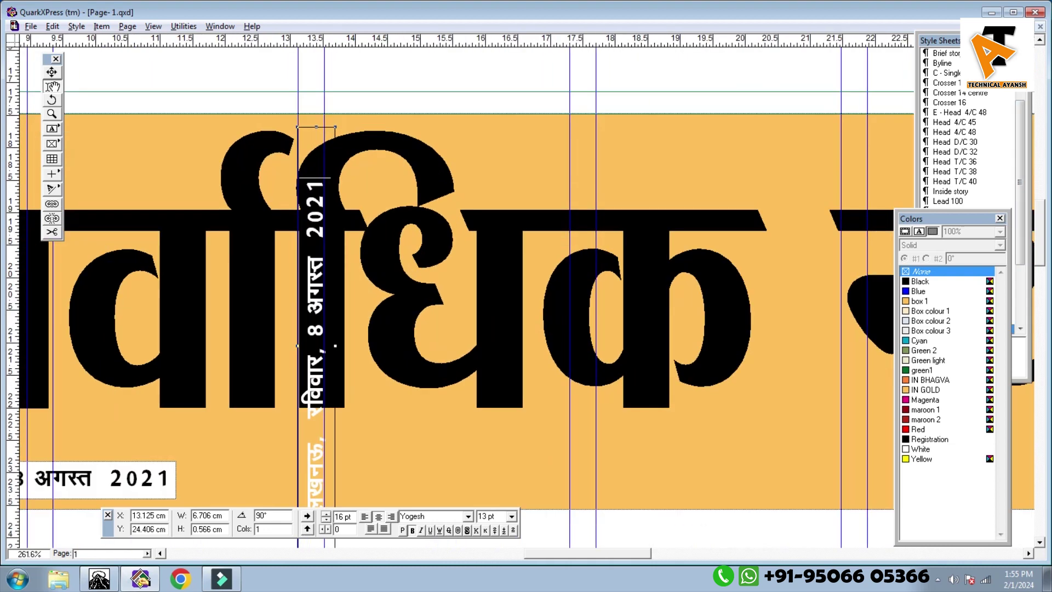
scroll(320, 346, down, 2)
drag(317, 480, 326, 368)
- Delete लखनऊ, from the rotated date line and shorten its box to about 4.4 cm, ending at about Y 22.4 cm
click(328, 288)
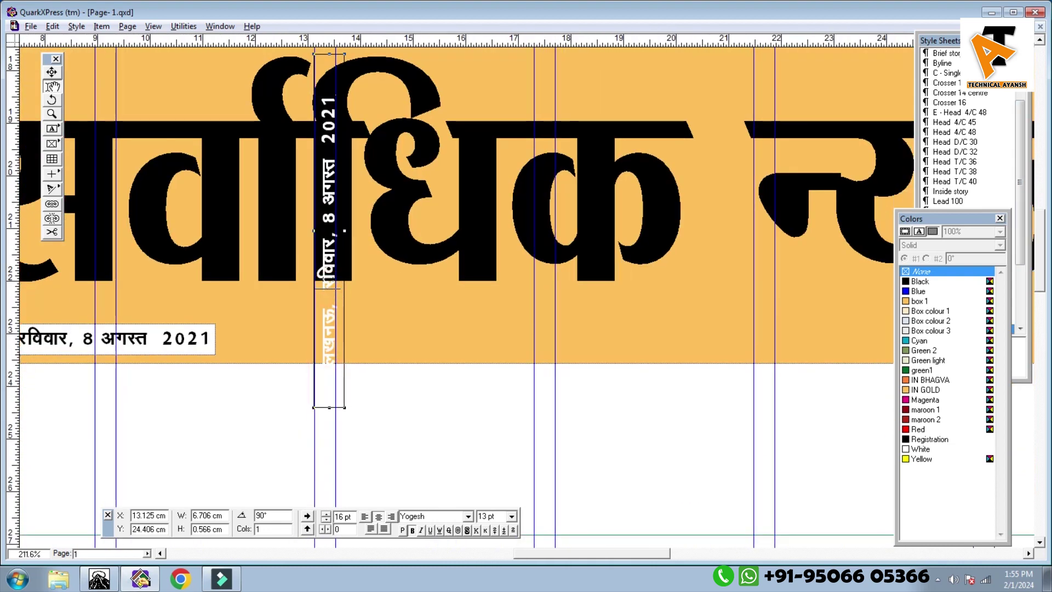
drag(327, 290, 331, 477)
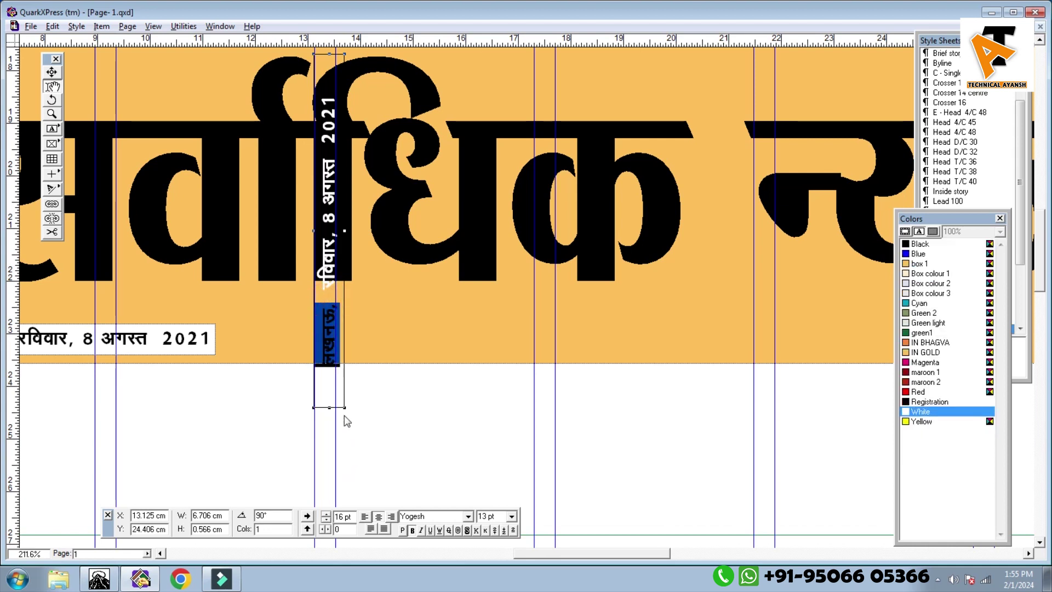
key(BackSpace)
drag(329, 407, 334, 318)
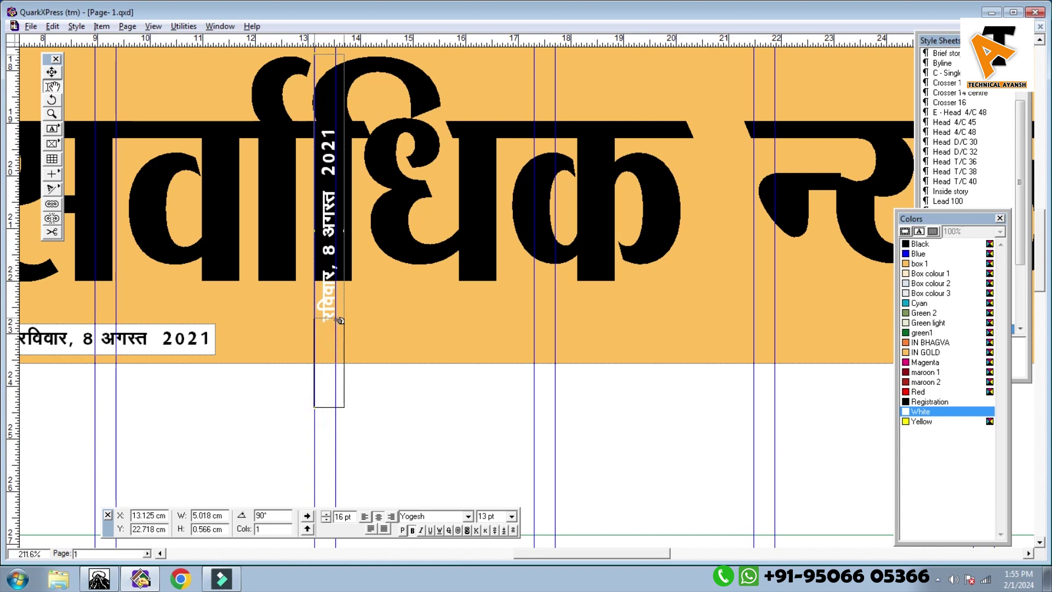
drag(333, 54, 333, 73)
drag(334, 298, 329, 301)
- Nudge the rotated date box sideways to about X 13.17 cm to centre its text on the black stem
click(328, 216)
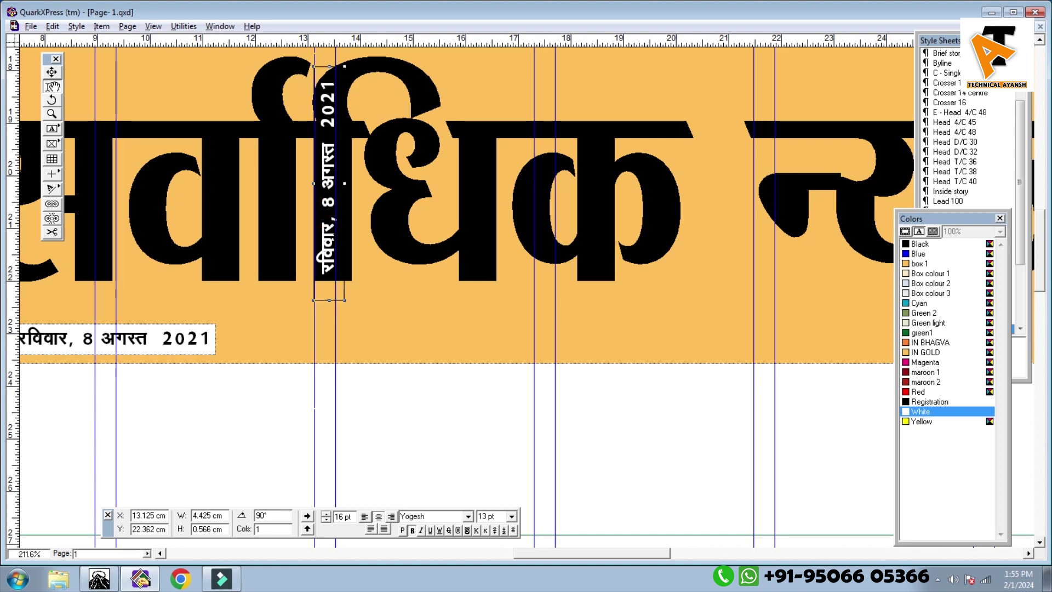
scroll(331, 223, up, 7)
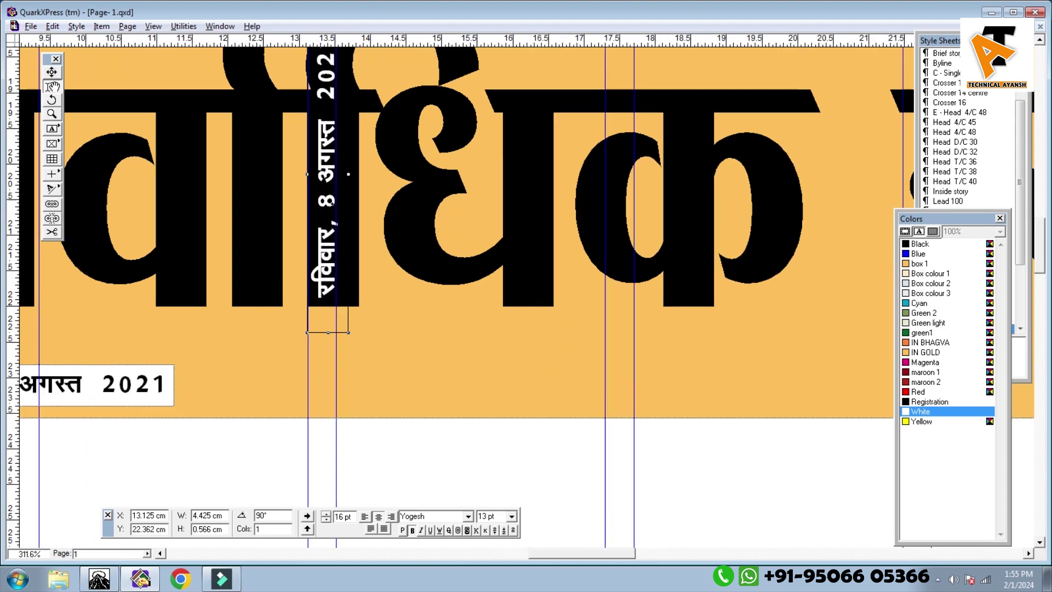
drag(340, 148, 333, 198)
scroll(345, 241, down, 3)
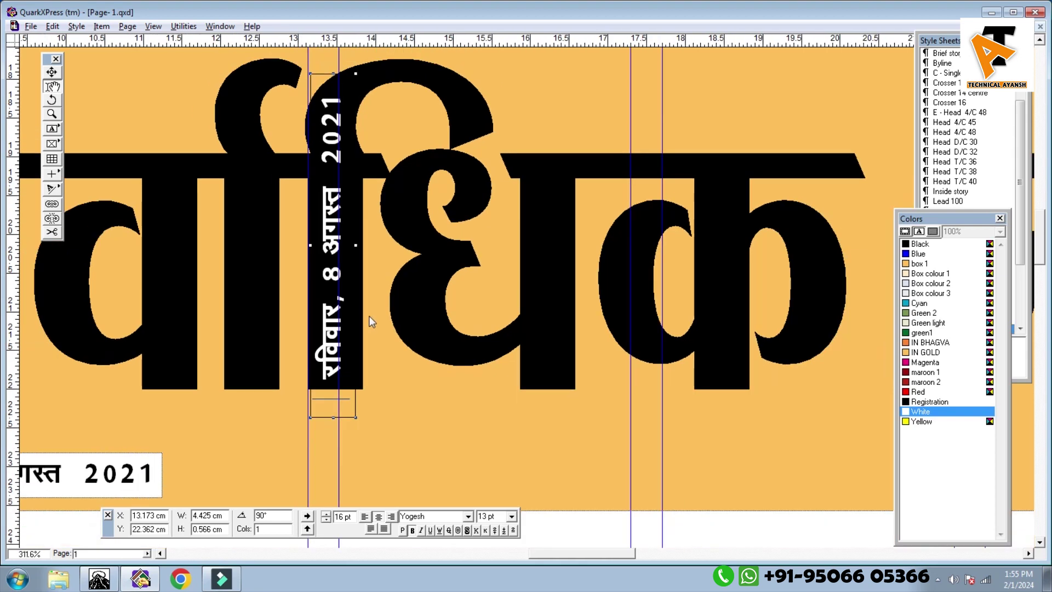
click(374, 339)
- Hide the page guides and check the finished masthead with its vertical date line
scroll(383, 351, down, 4)
drag(400, 436, 392, 349)
click(400, 441)
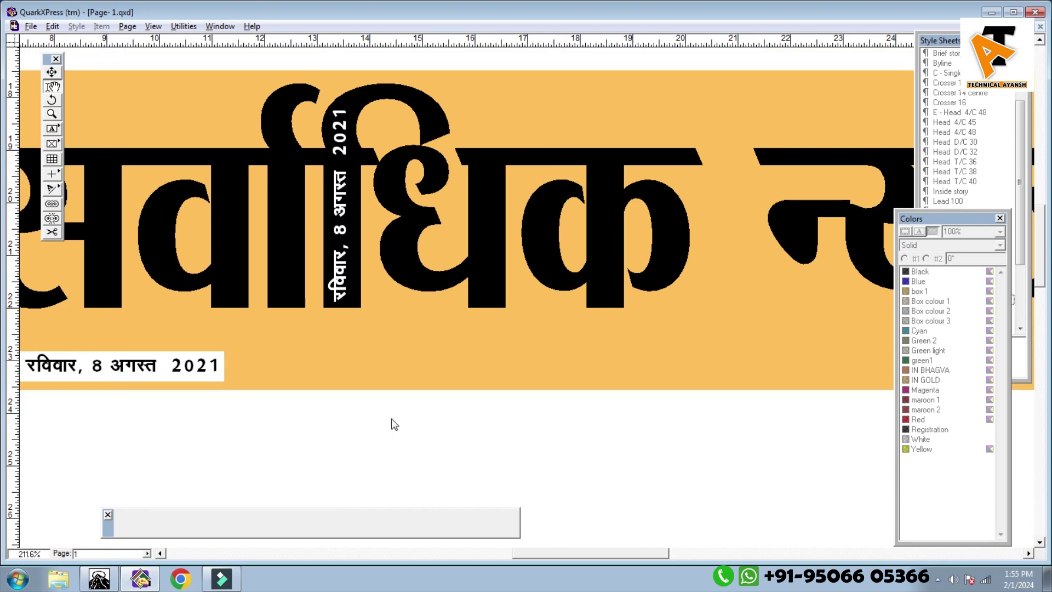
ctrl+alt+click(393, 419)
click(391, 397)
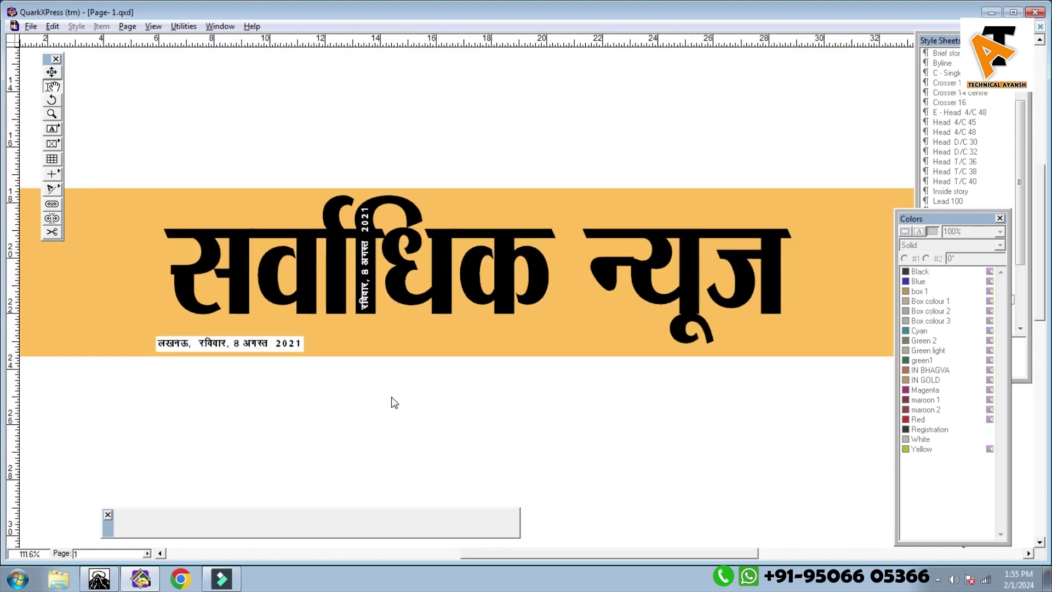